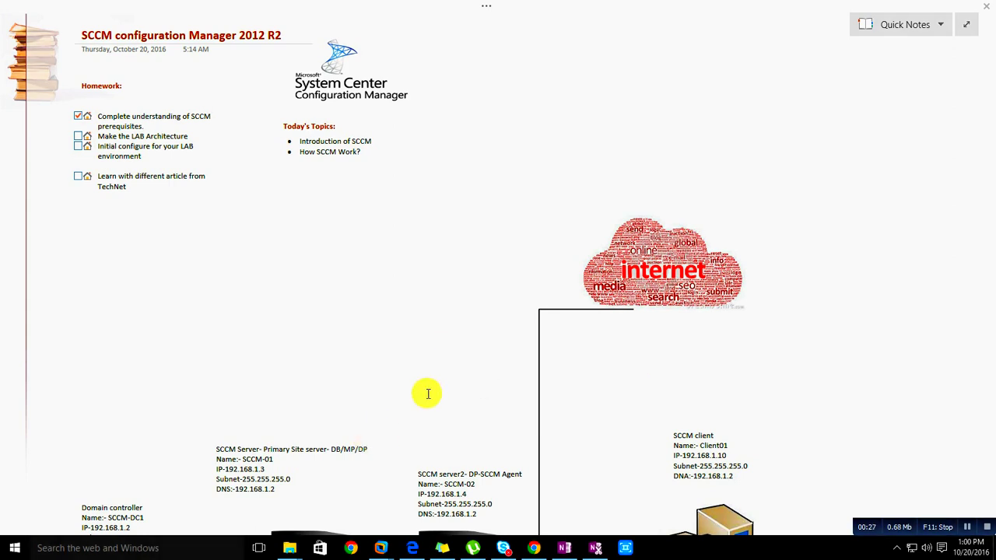
# Scroll to the lab diagram and highlight the IP, firewall and Install Active Directory checklist lines
pyautogui.scroll(-5, 508, 389)
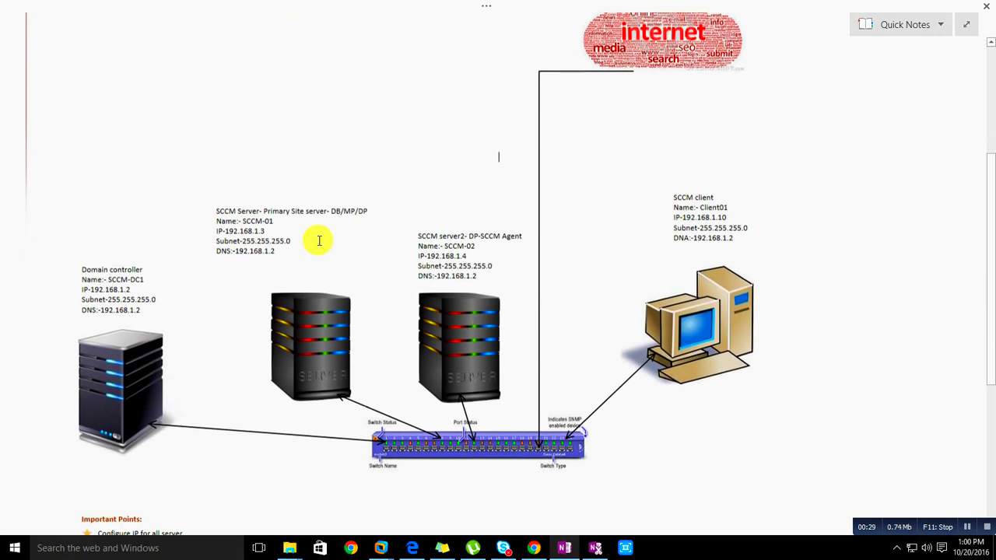
pyautogui.scroll(-2, 117, 389)
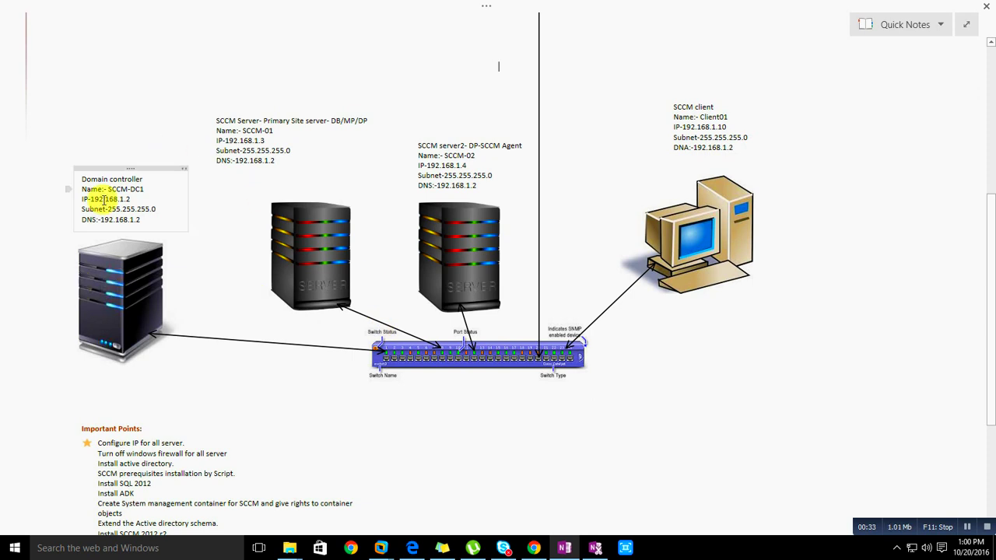
pyautogui.scroll(-3, 222, 383)
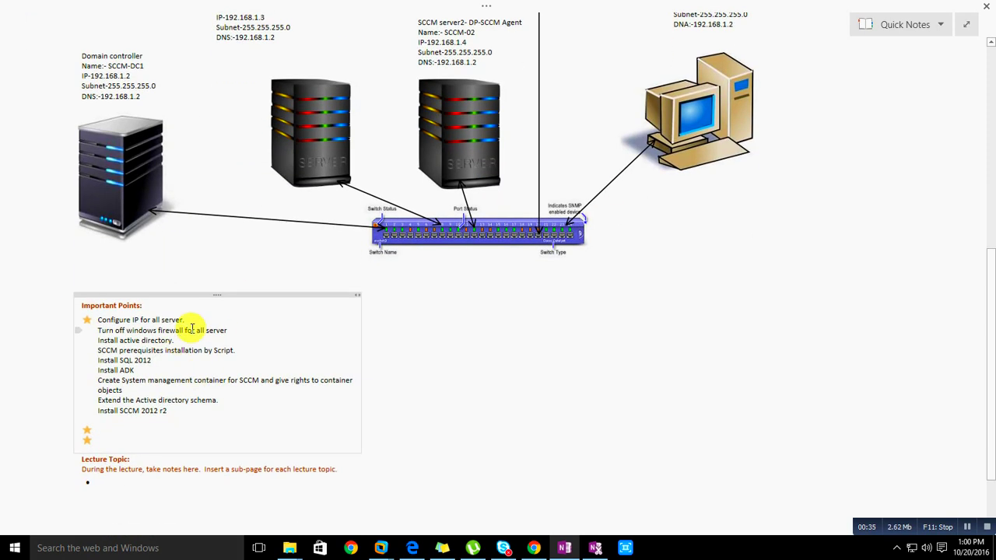
pyautogui.moveTo(187, 320); pyautogui.dragTo(81, 327)
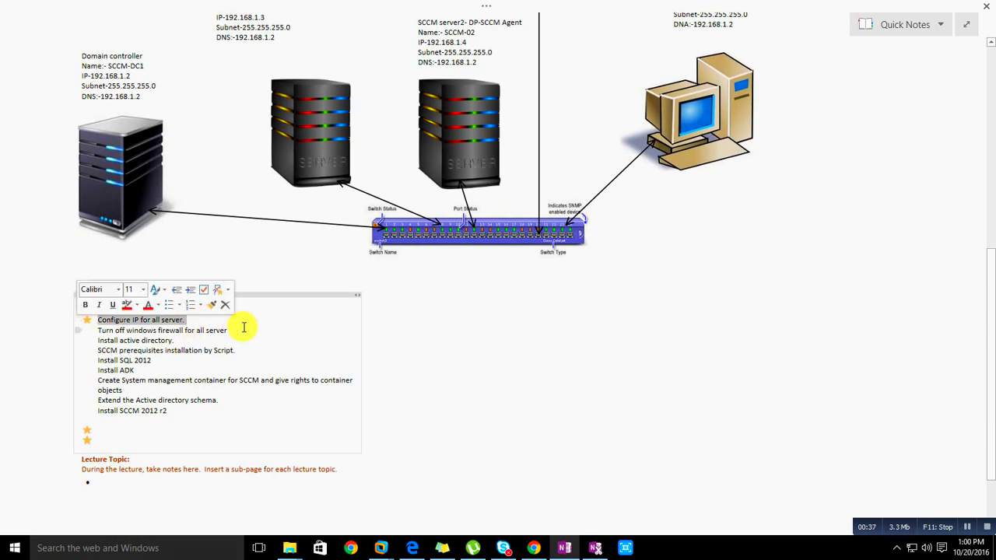
pyautogui.moveTo(234, 332); pyautogui.dragTo(104, 332)
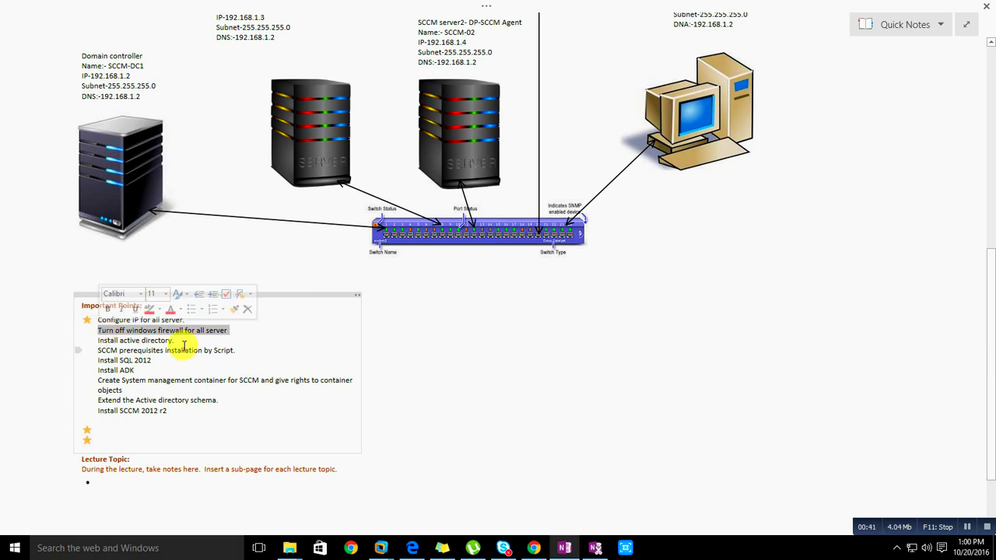
pyautogui.click(215, 340)
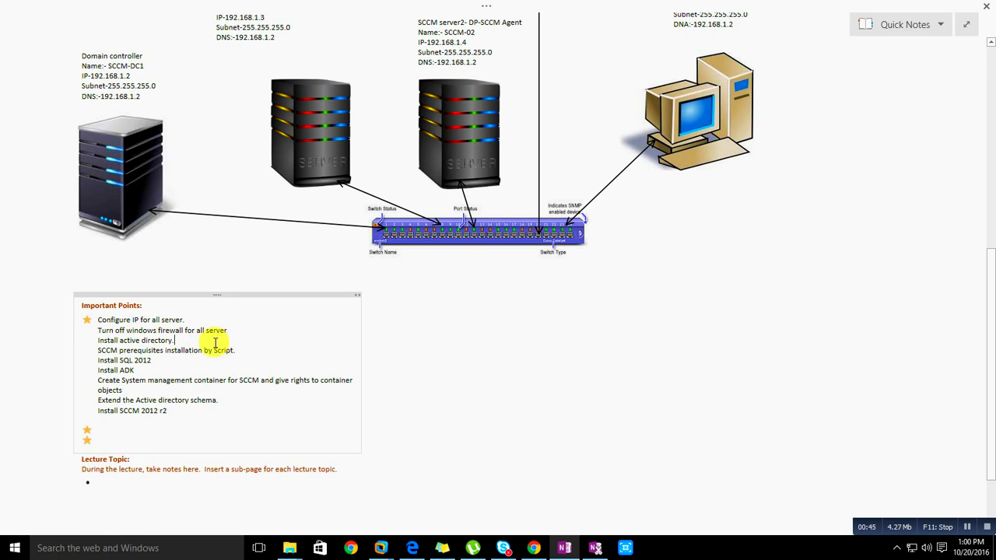
pyautogui.moveTo(174, 340); pyautogui.dragTo(102, 340)
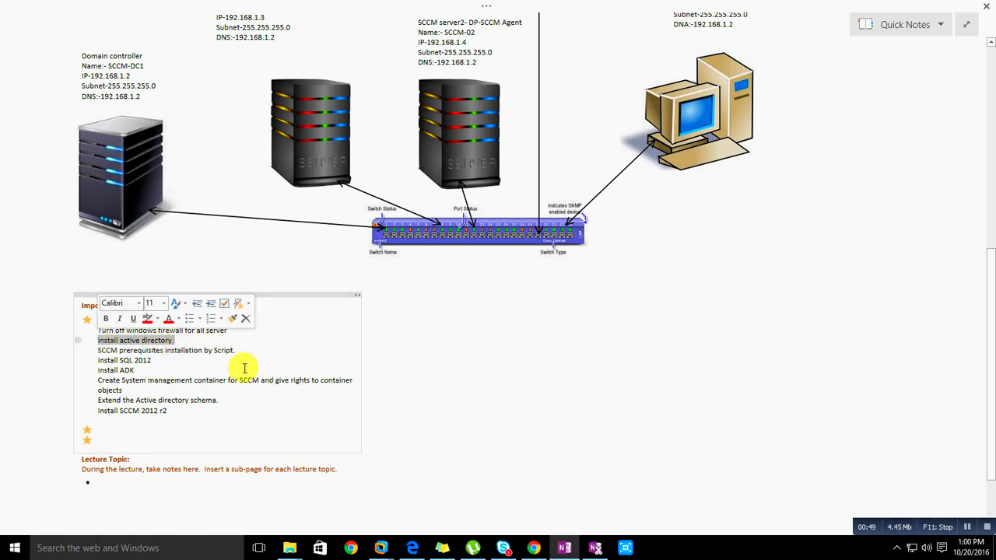
pyautogui.click(382, 548)
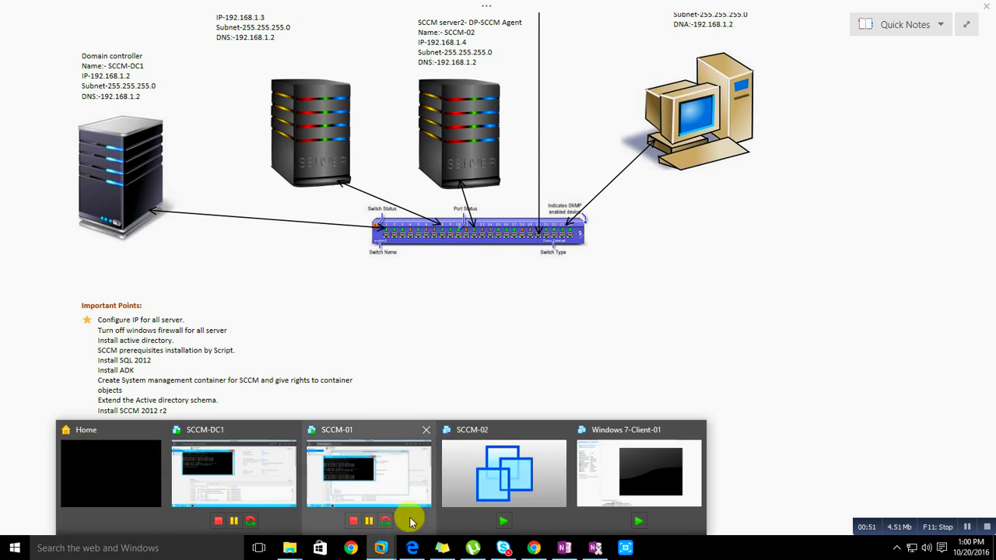
# On SCCM-DC1, run hostname to confirm the name SCCM-DC1, then minimize the command window
pyautogui.click(240, 463)
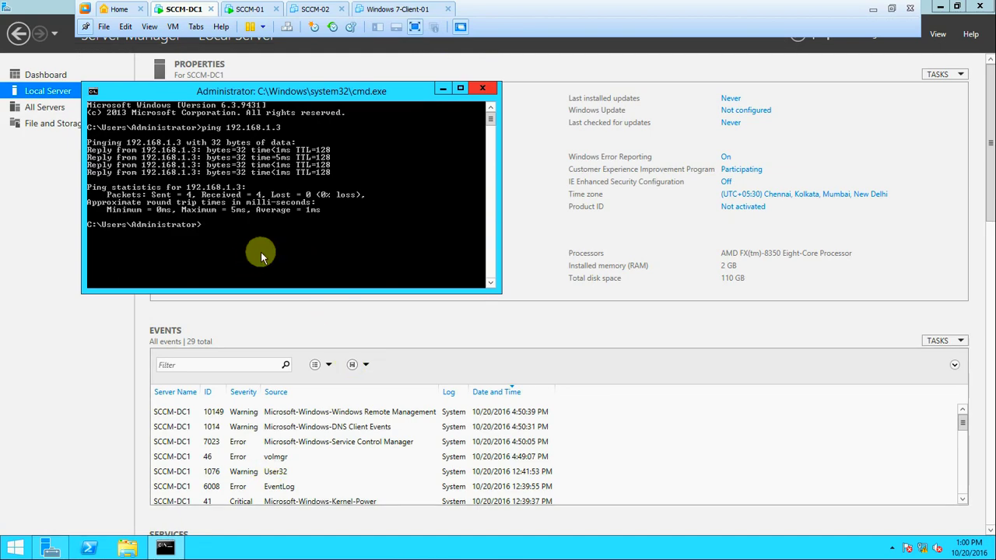
pyautogui.write('hostname')
pyautogui.press('Return')
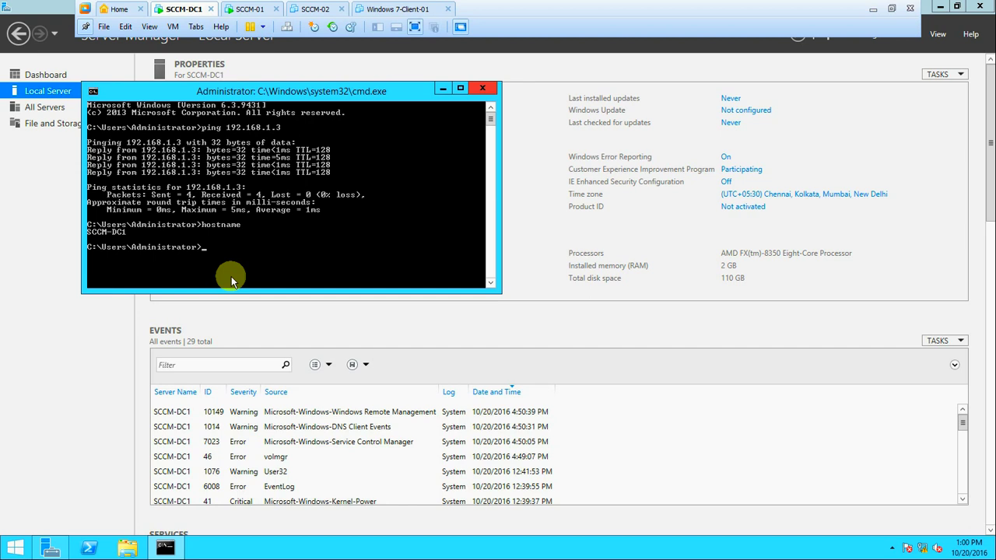
pyautogui.click(443, 88)
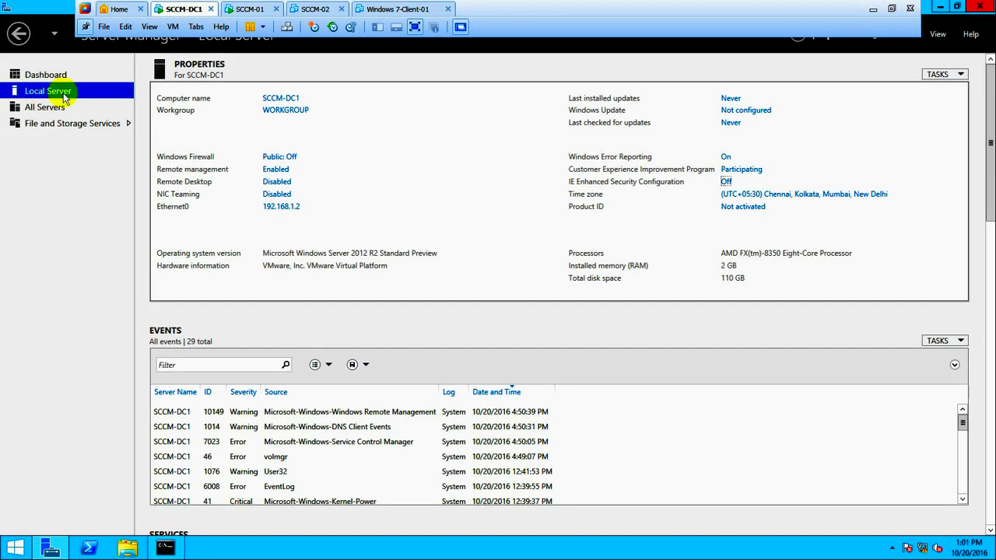
# Unpin the VMware toolbar, look through the Tools and Manage menus, and show the Dashboard
pyautogui.click(85, 29)
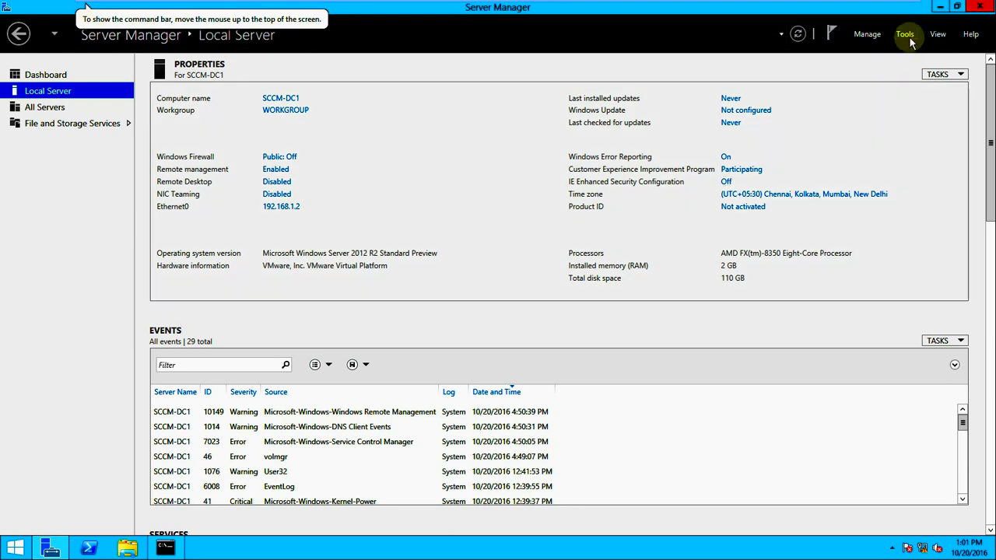
pyautogui.click(906, 36)
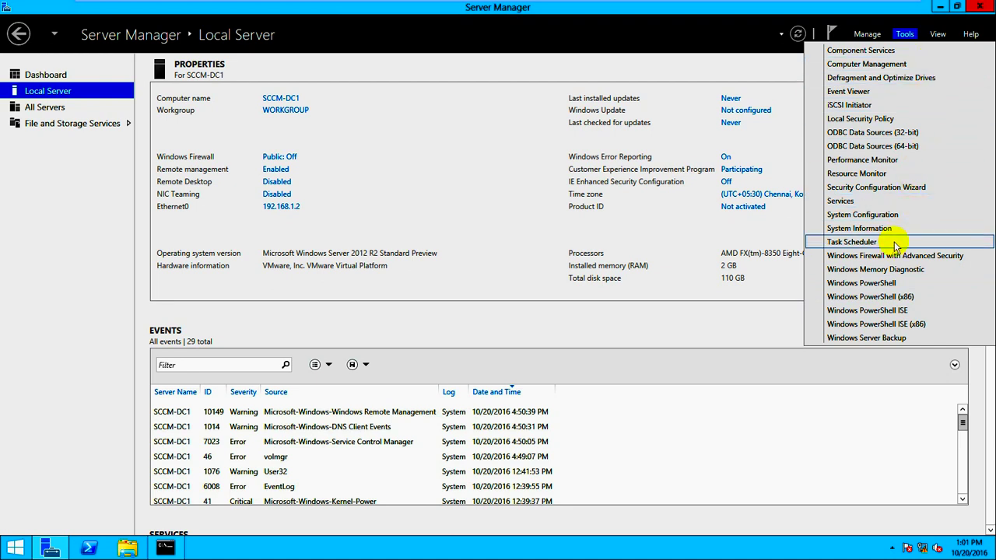
pyautogui.click(873, 37)
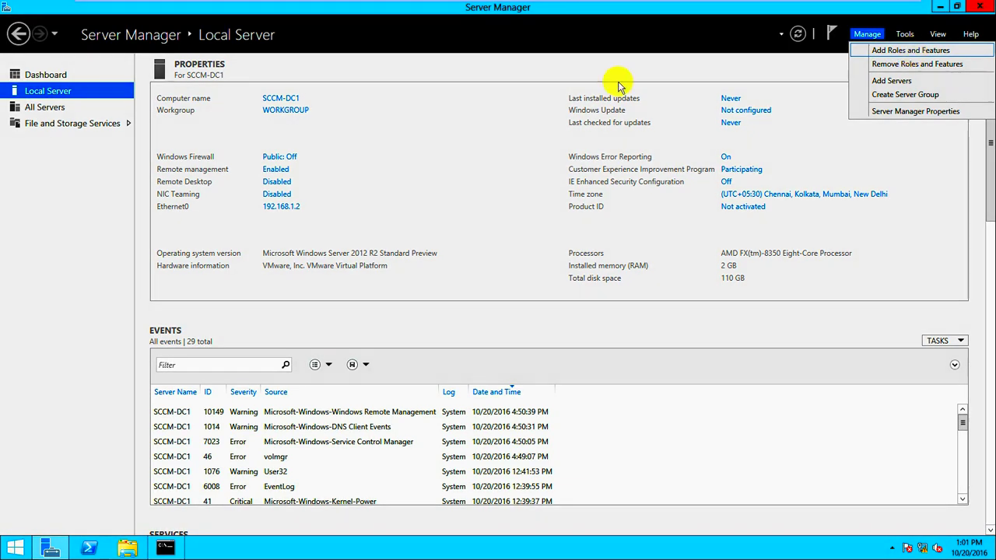
pyautogui.click(30, 75)
pyautogui.click(31, 77)
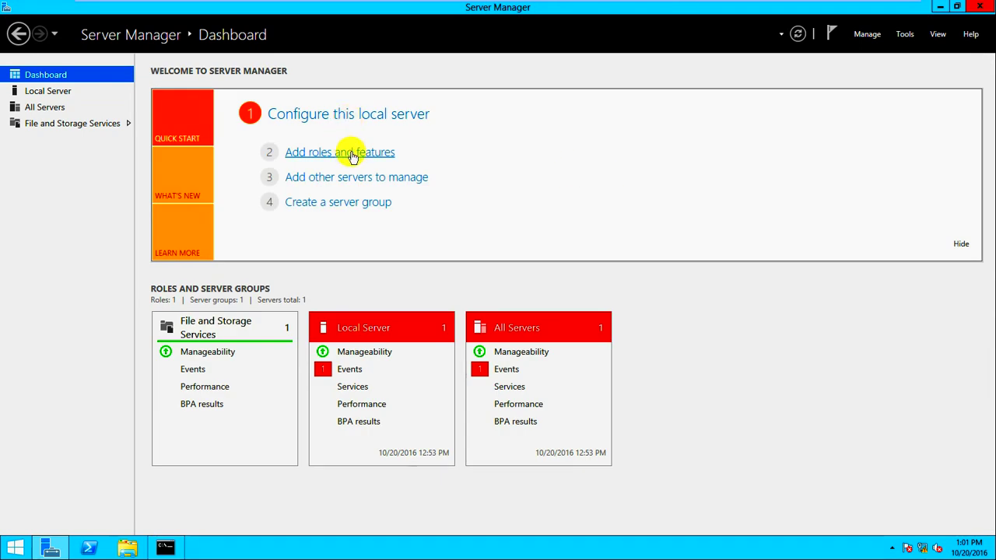
# Start Add Roles and Features and advance to Server Roles with SCCM-DC1 as destination
pyautogui.click(351, 154)
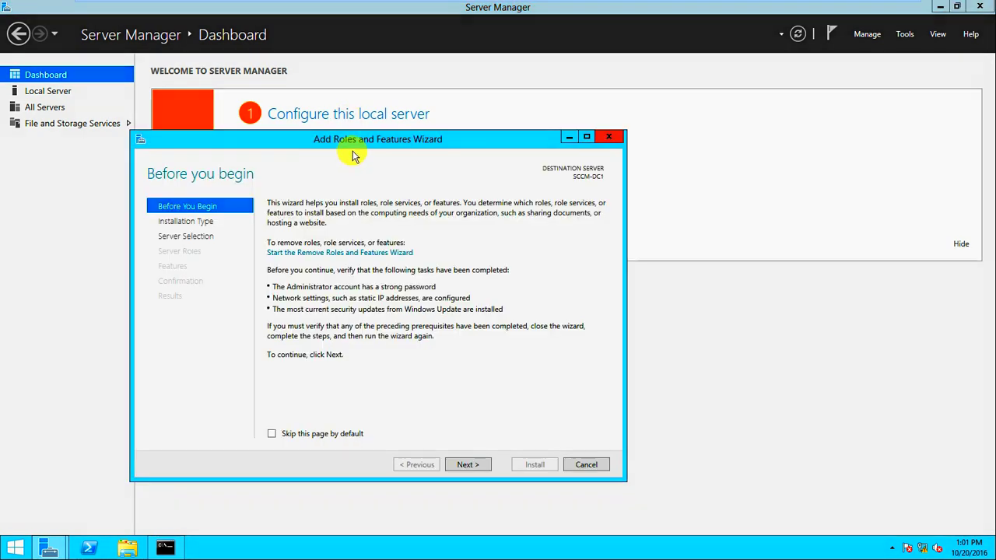
pyautogui.moveTo(379, 143); pyautogui.dragTo(502, 140)
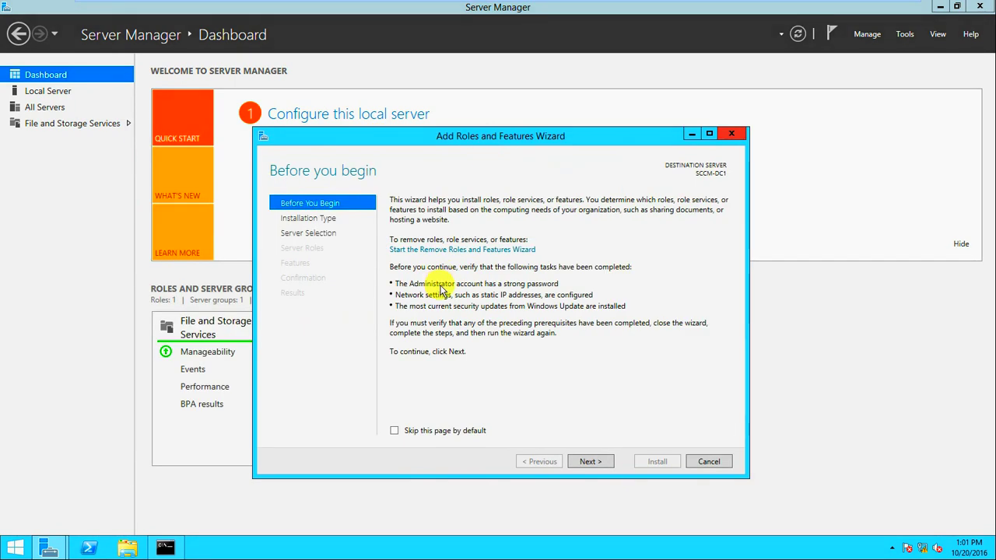
pyautogui.click(601, 460)
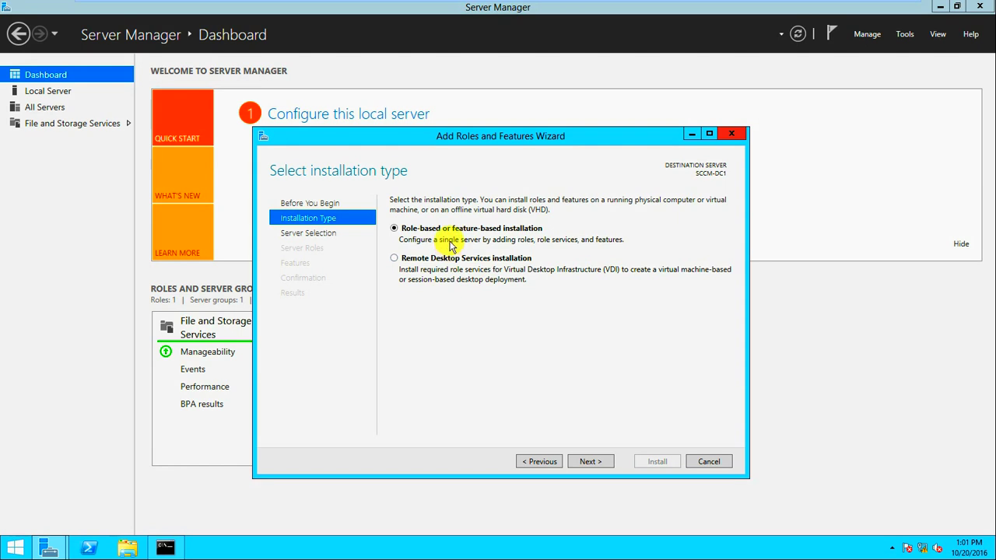
pyautogui.click(598, 461)
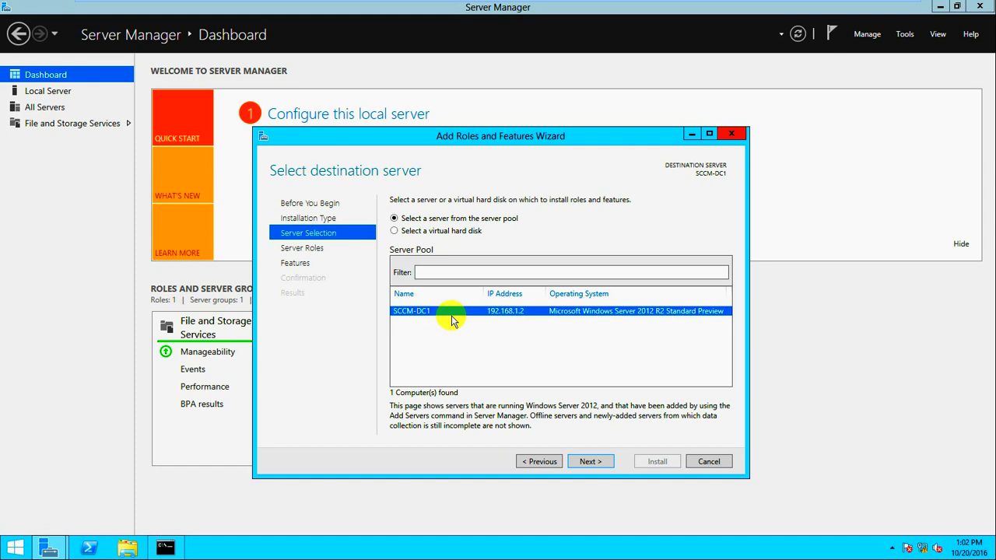
pyautogui.click(589, 464)
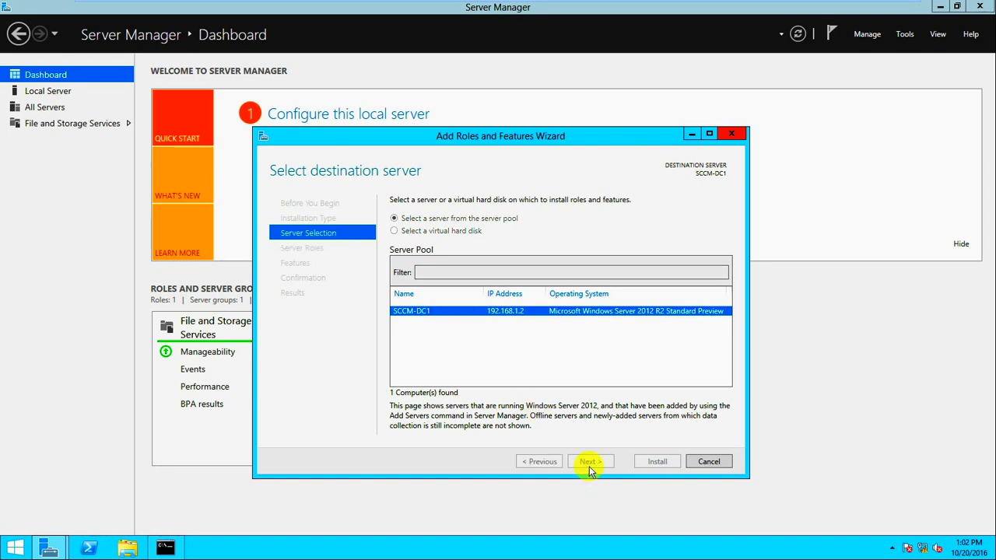
# Select Active Directory Domain Services with its required features and continue to Features
pyautogui.moveTo(584, 340); pyautogui.dragTo(586, 295)
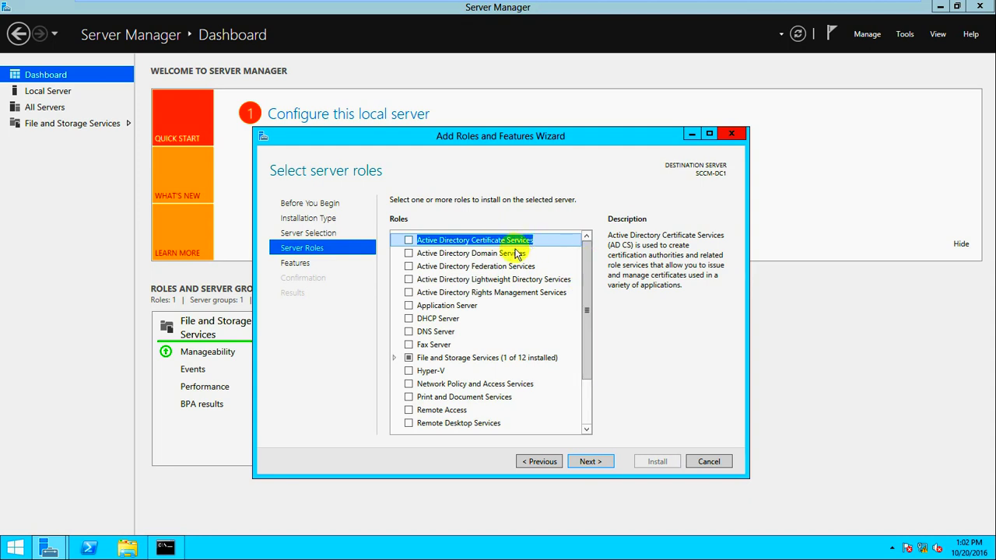
pyautogui.click(408, 254)
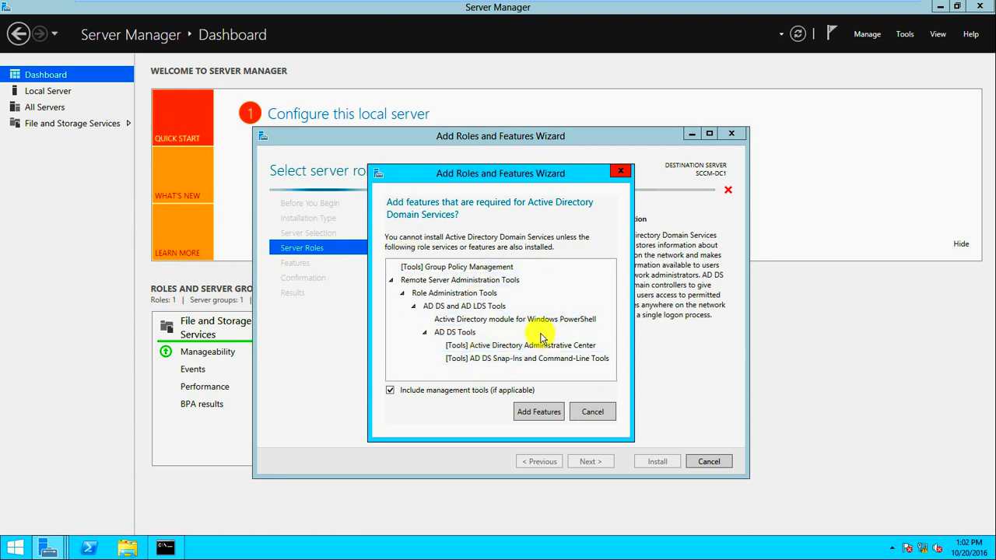
pyautogui.click(540, 413)
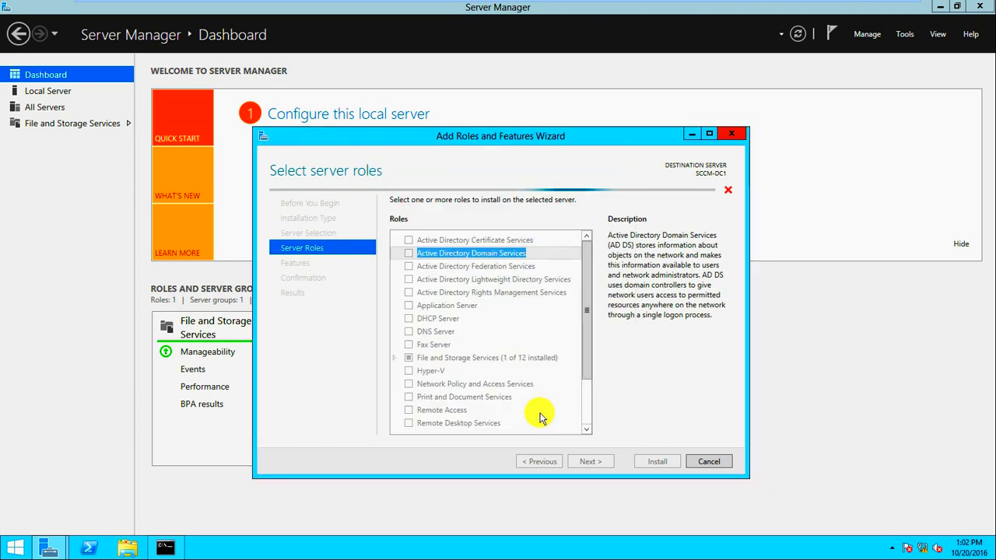
pyautogui.click(589, 462)
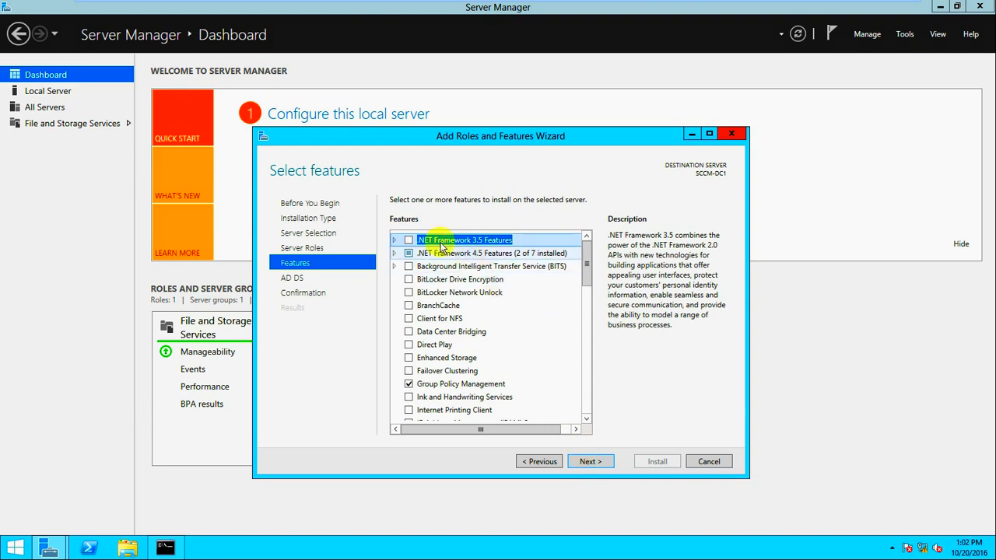
# Advance past the Features and AD DS pages to the confirmation page
pyautogui.scroll(-2, 510, 351)
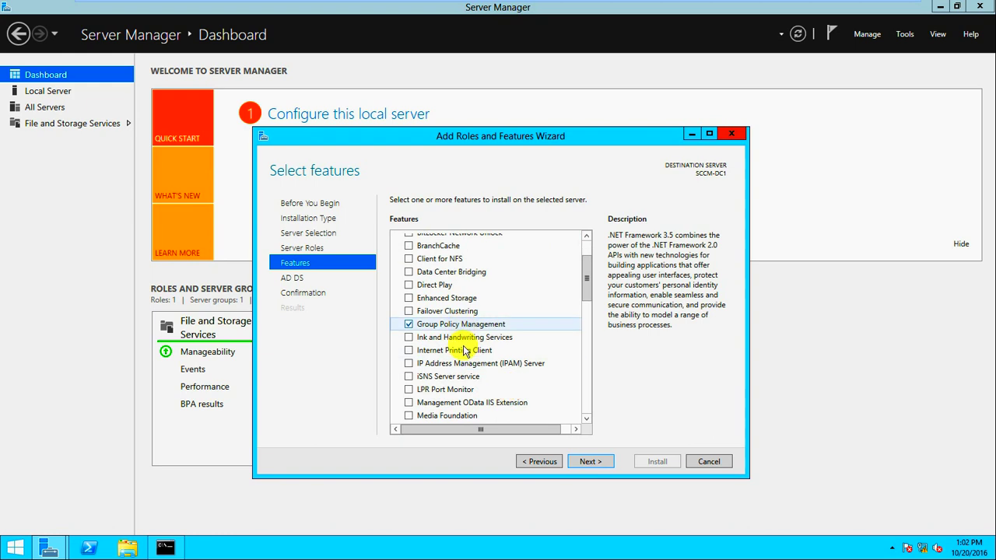
pyautogui.scroll(-2, 459, 327)
pyautogui.scroll(4, 502, 310)
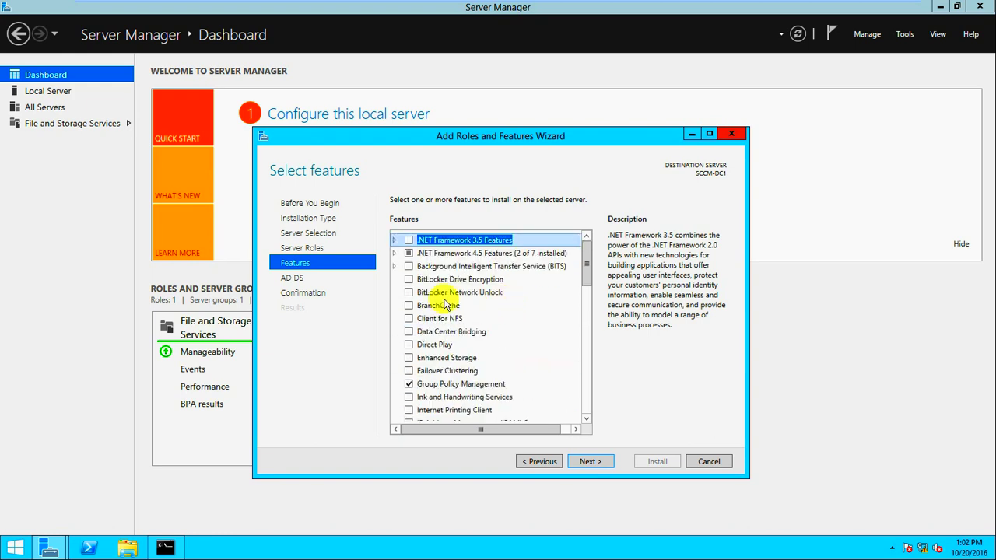
pyautogui.click(598, 460)
pyautogui.click(599, 461)
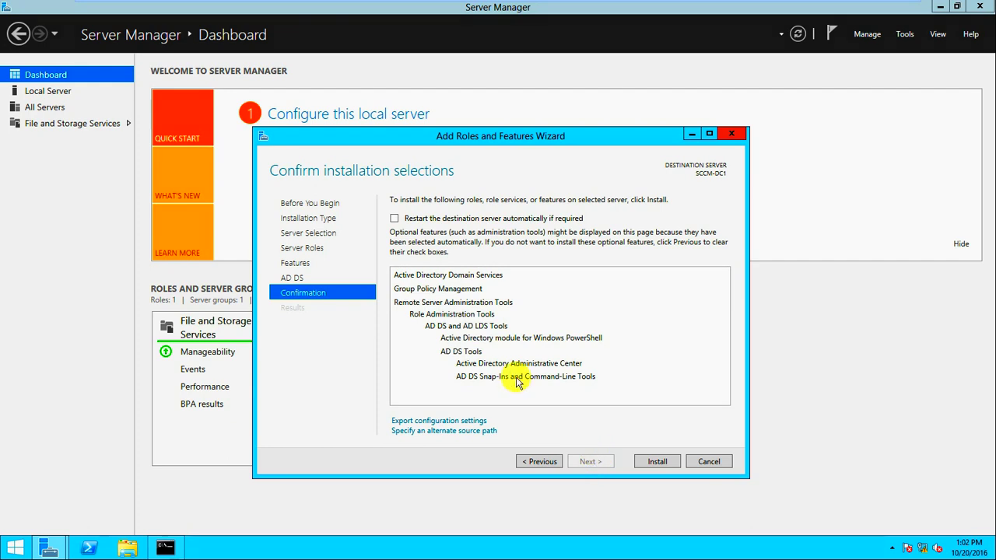
# Allow automatic restart, start the AD DS installation, and close the wizard
pyautogui.click(394, 219)
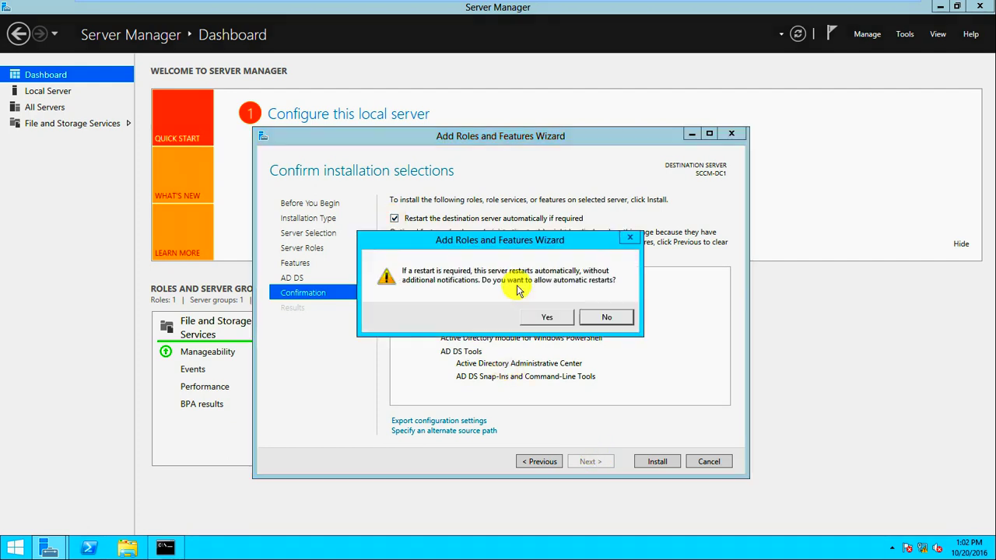
pyautogui.click(548, 317)
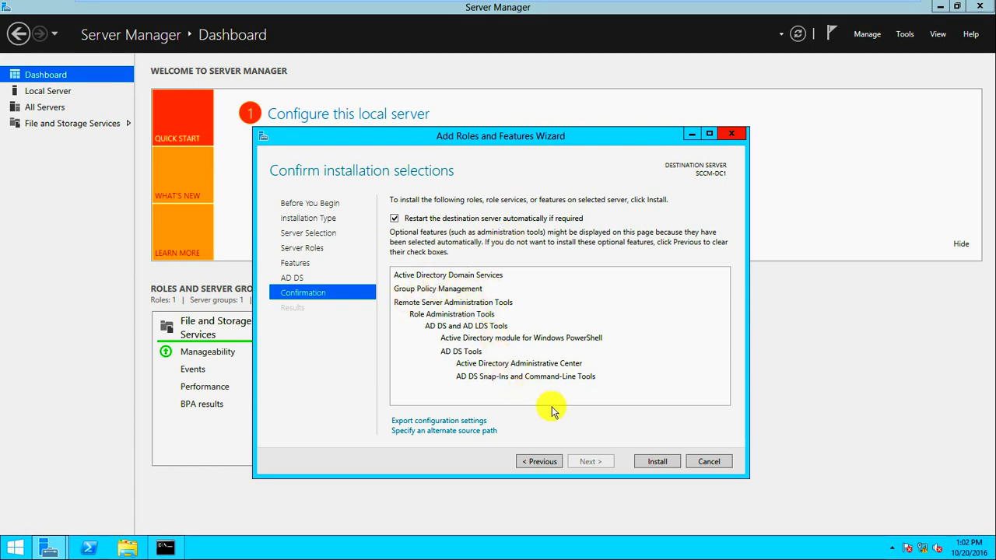
pyautogui.click(671, 464)
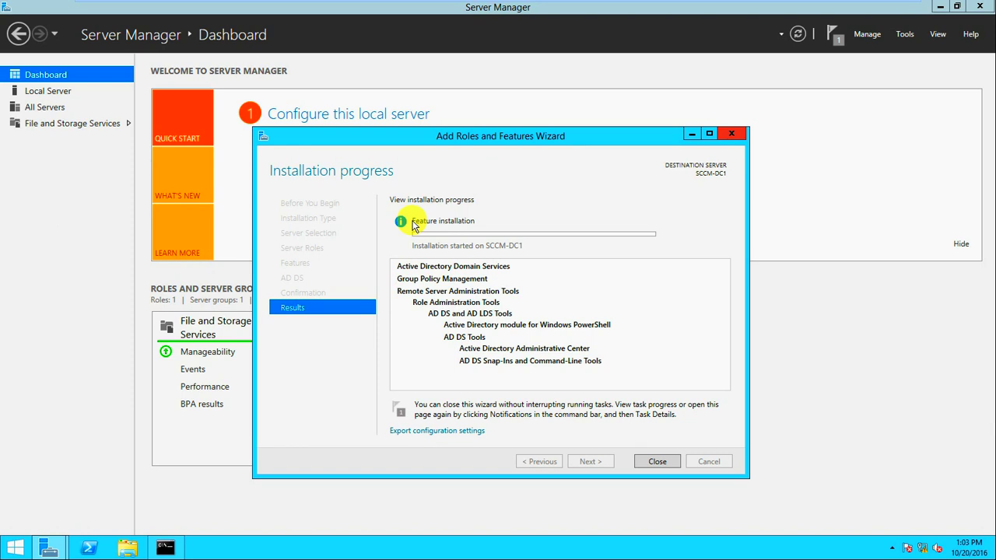
pyautogui.moveTo(522, 133); pyautogui.dragTo(536, 87)
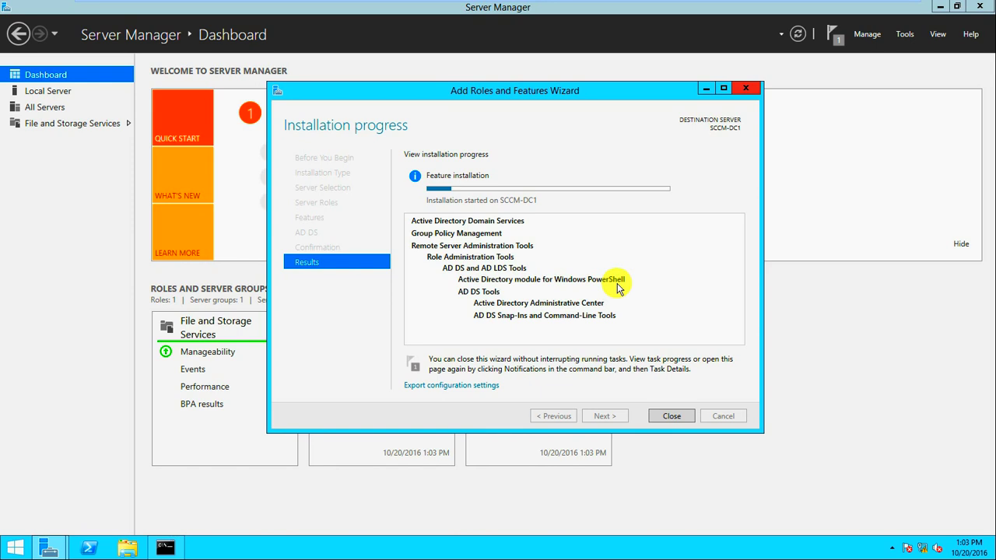
pyautogui.click(671, 417)
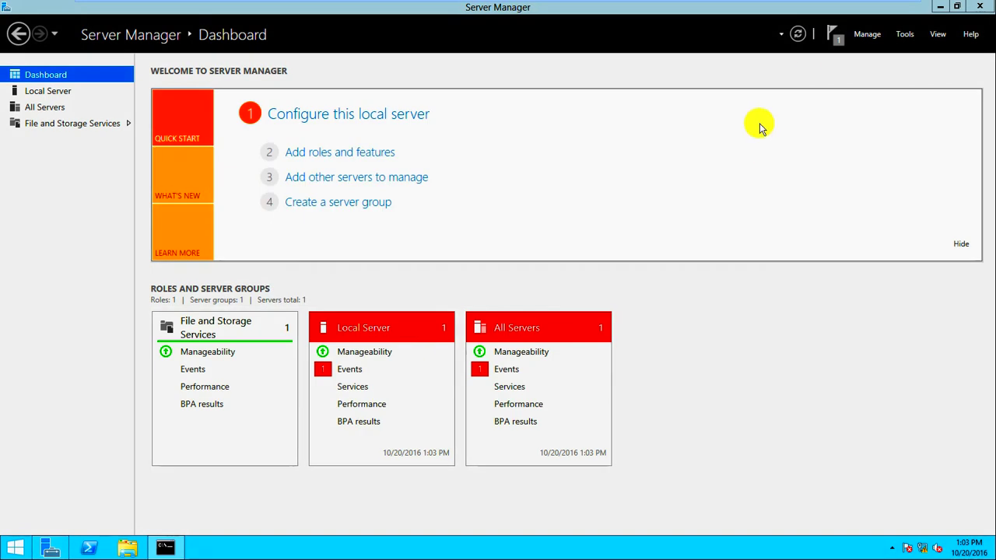
# Check the AD DS installation progress in notifications, then minimize the virtual machine
pyautogui.click(833, 36)
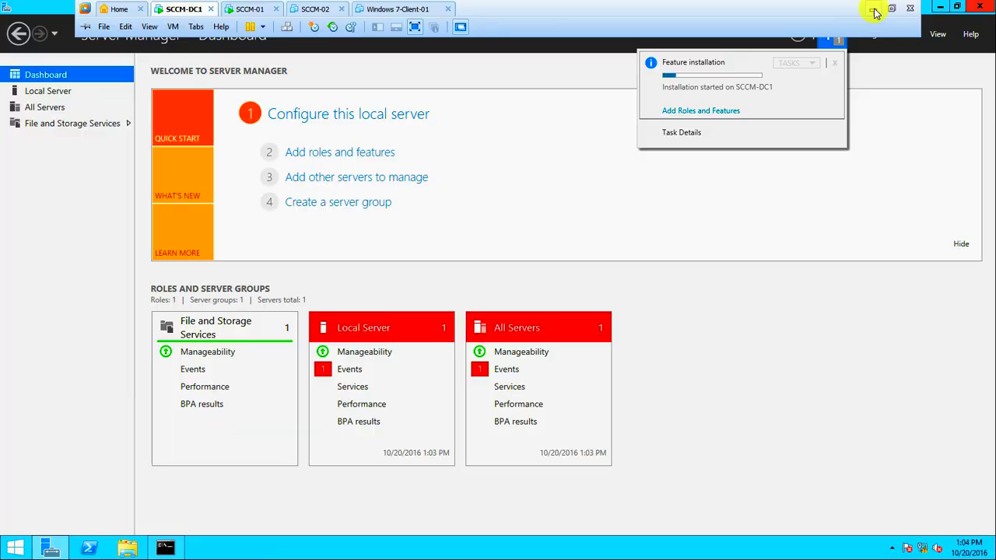
pyautogui.click(873, 7)
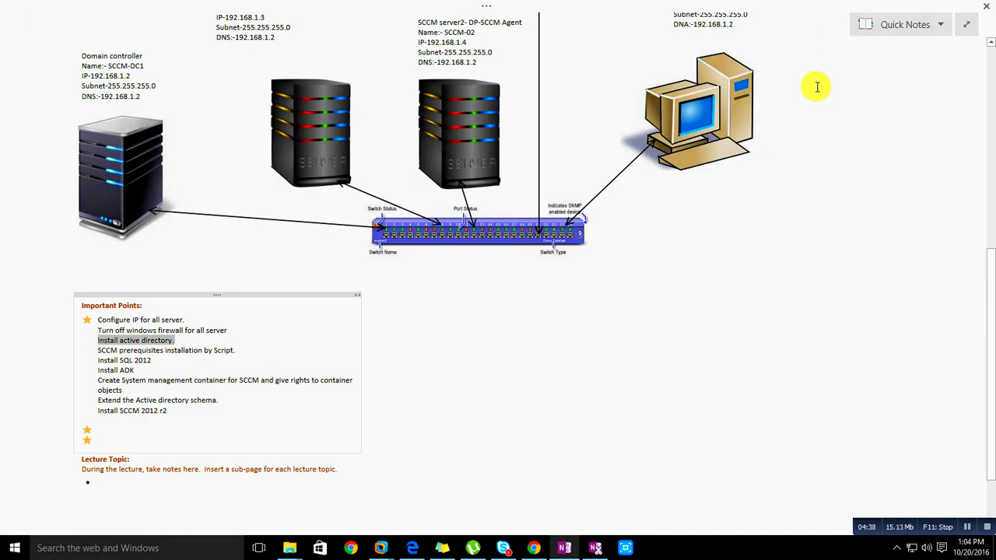
# Return from the OneNote notes to the SCCM-DC1 virtual machine via its VMware preview
pyautogui.click(979, 531)
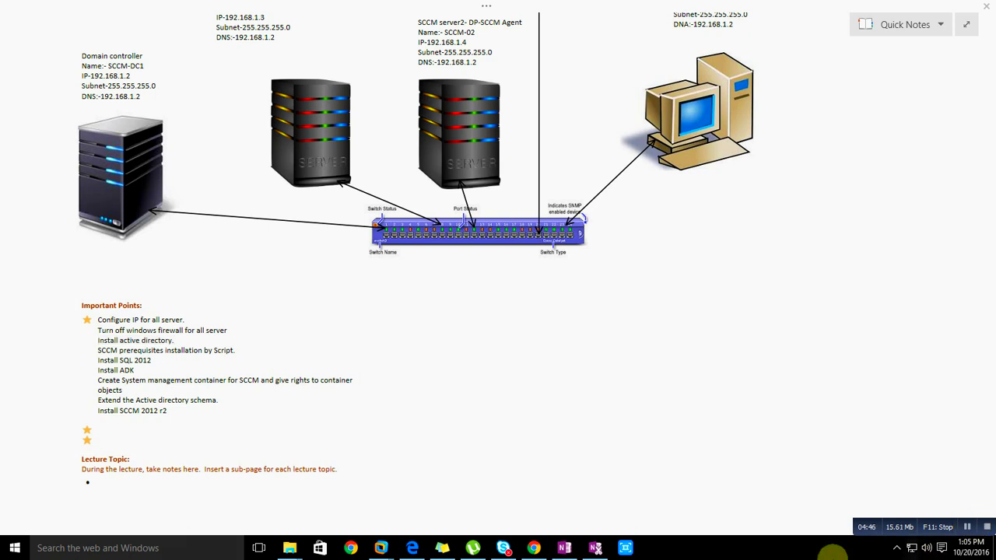
pyautogui.moveTo(383, 547)
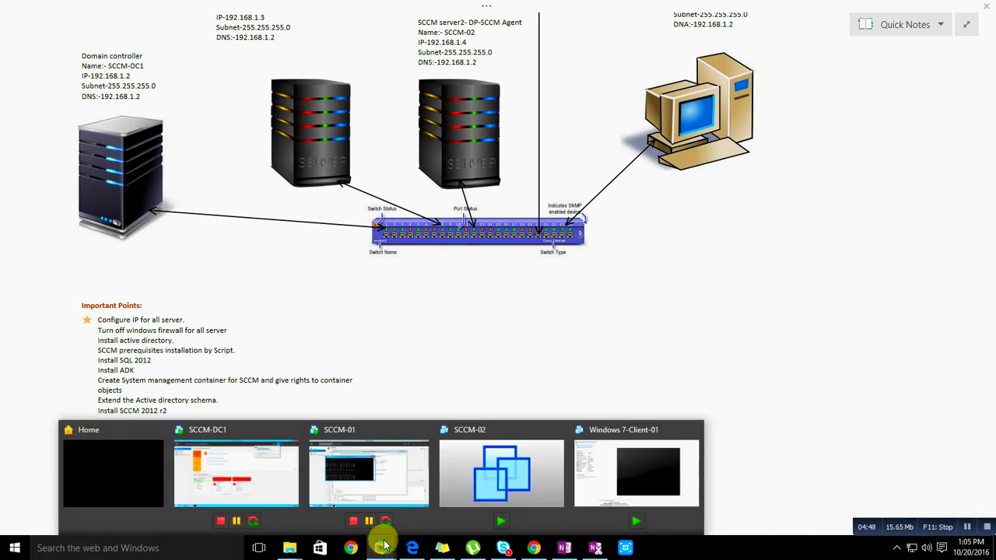
pyautogui.click(255, 472)
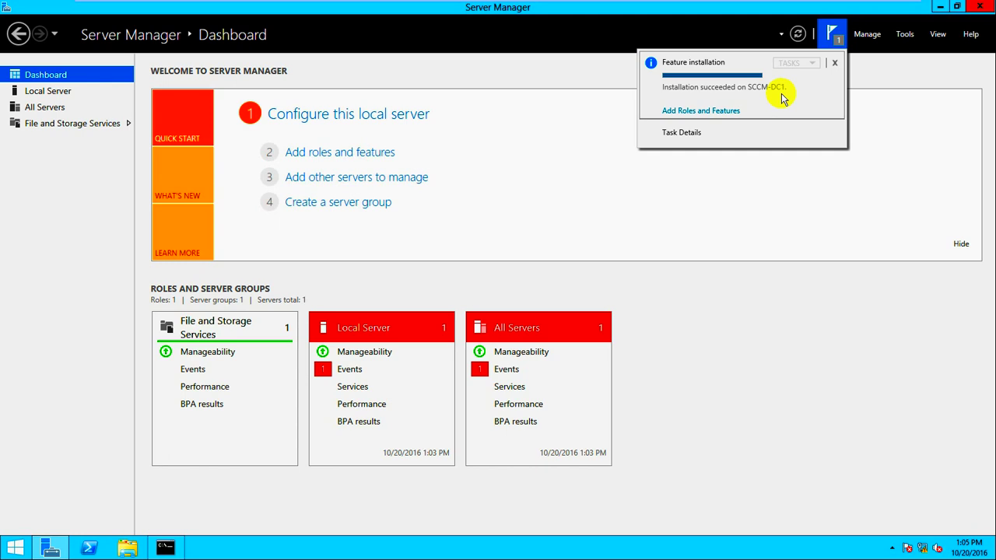
# Dismiss the installation notice, refresh the Dashboard, and view the Post-deployment Configuration warning
pyautogui.click(834, 62)
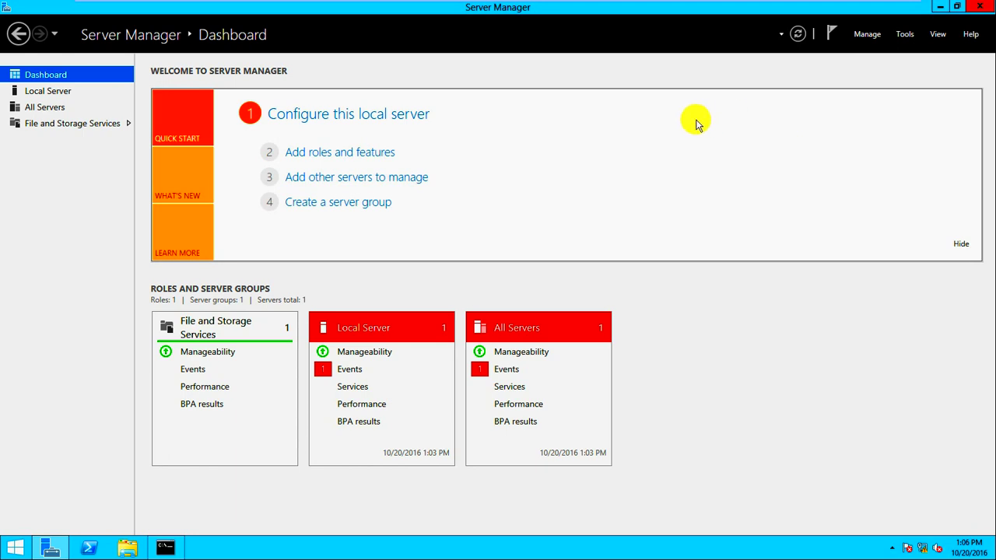
pyautogui.click(798, 34)
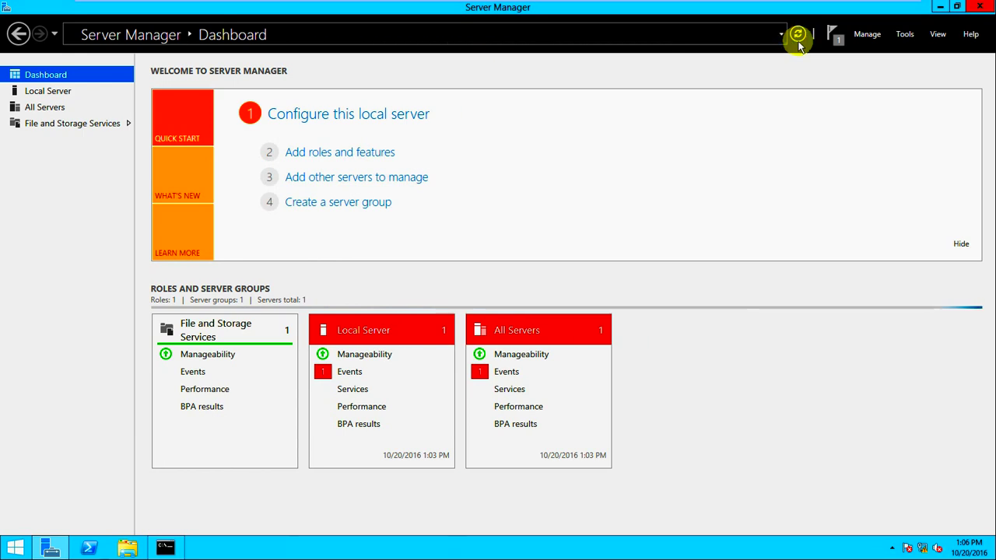
pyautogui.click(841, 44)
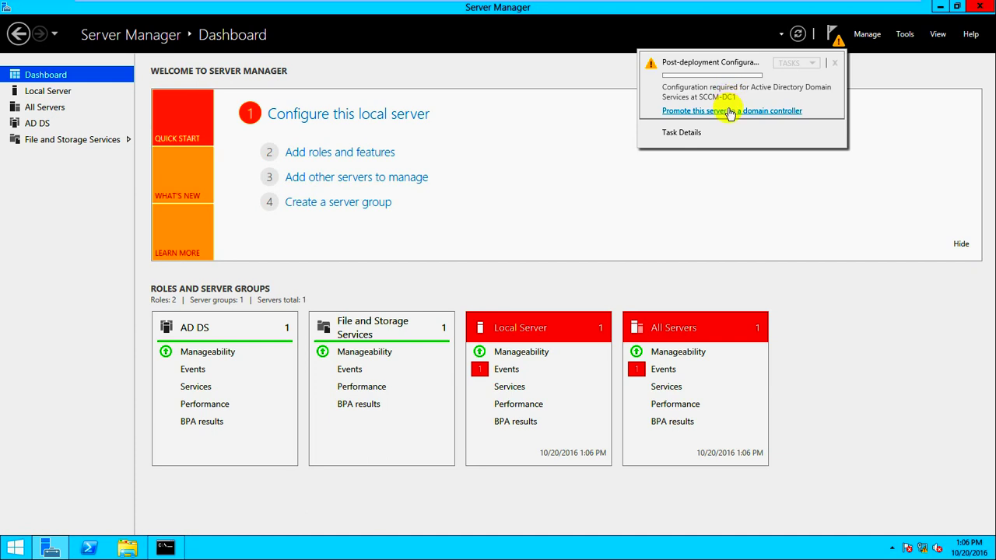
# Start the domain controller promotion wizard, then cancel it
pyautogui.click(730, 111)
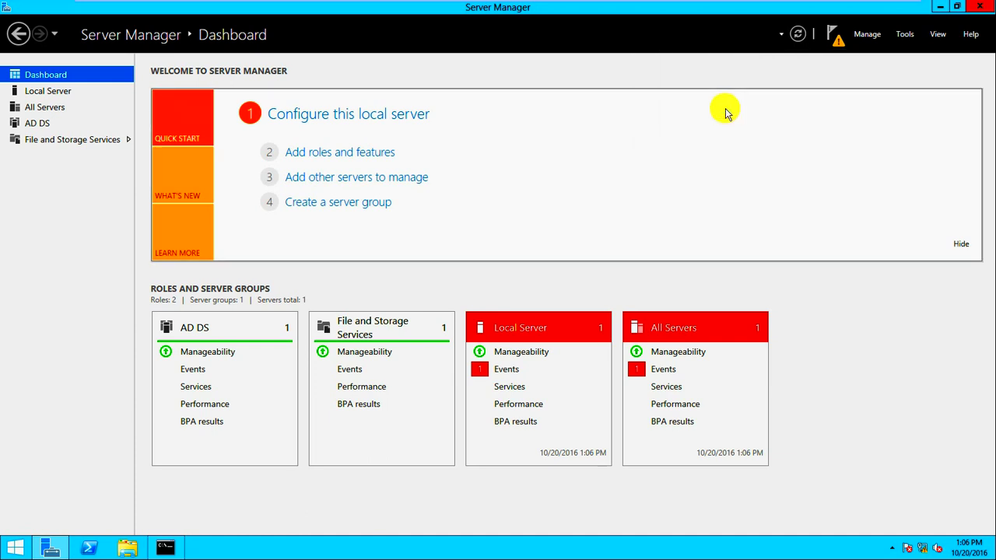
pyautogui.click(470, 367)
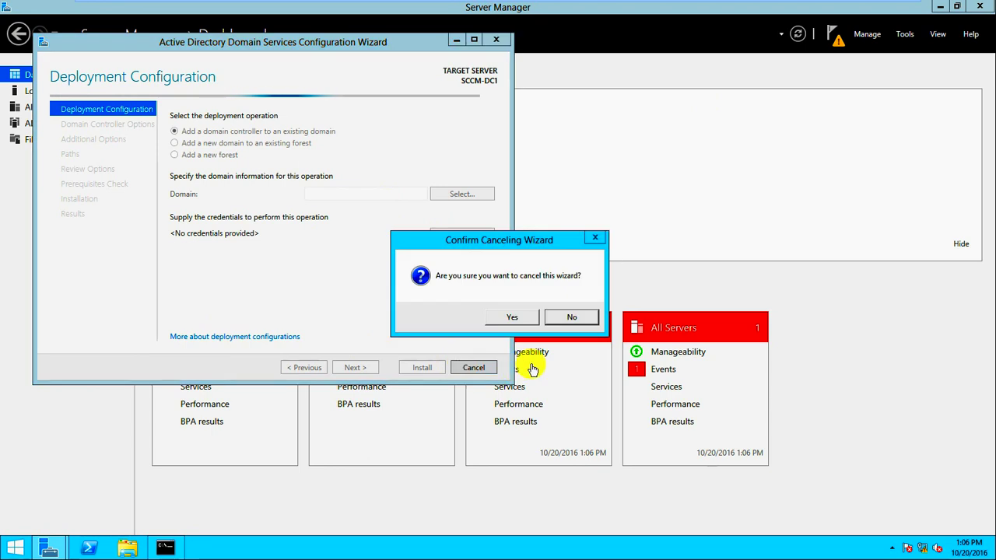
pyautogui.click(514, 318)
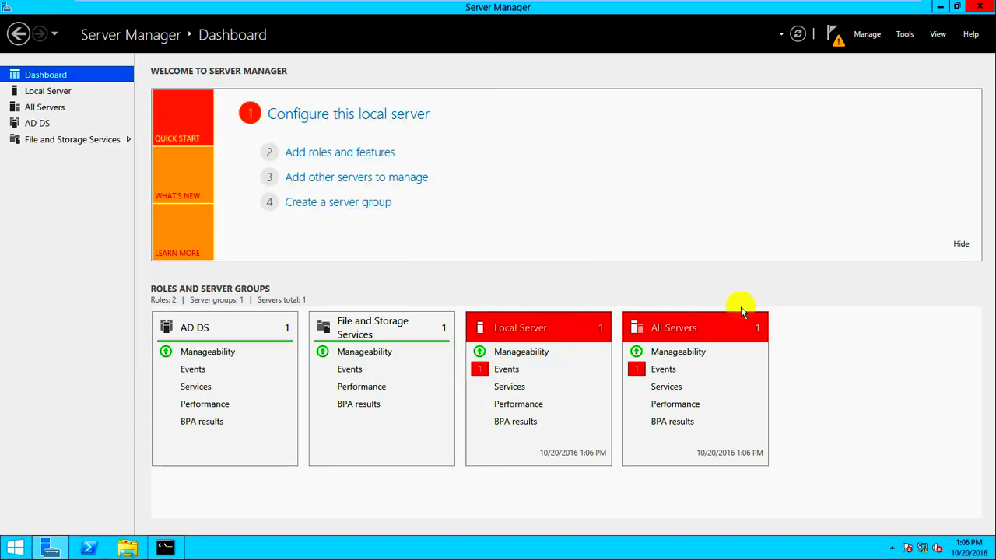
# Run dcpromo from the Run dialog and acknowledge that the wizard moved to Server Manager
pyautogui.press('super+r')
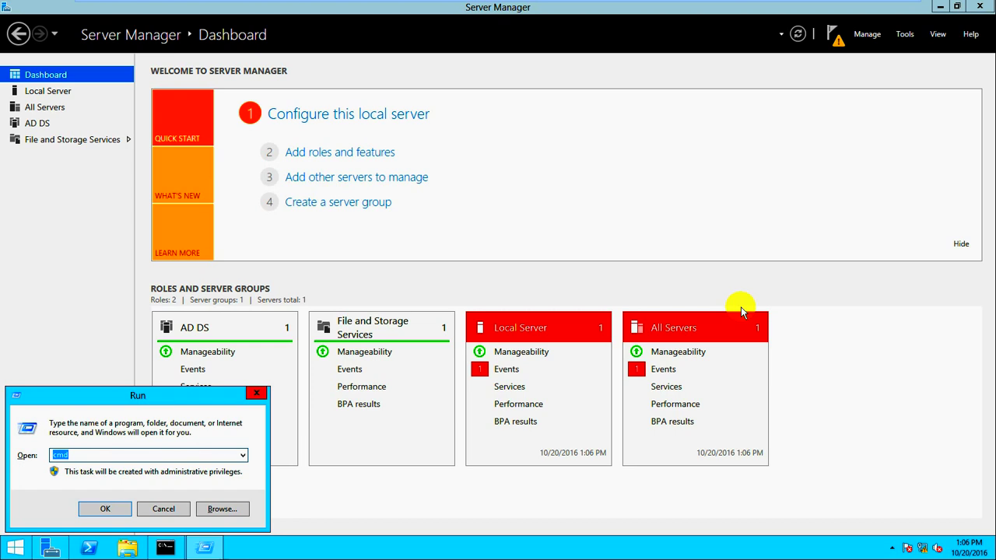
pyautogui.write('dcpropo')
pyautogui.press('Return')
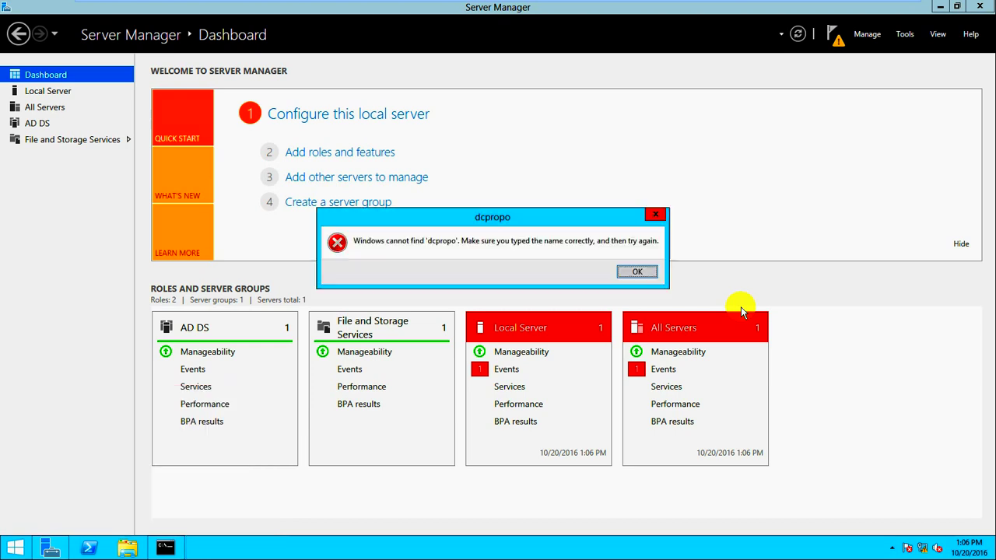
pyautogui.press('Return')
pyautogui.press('End')
pyautogui.press('BackSpace')
pyautogui.press('BackSpace')
pyautogui.press('BackSpace')
pyautogui.press('BackSpace')
pyautogui.press('BackSpace')
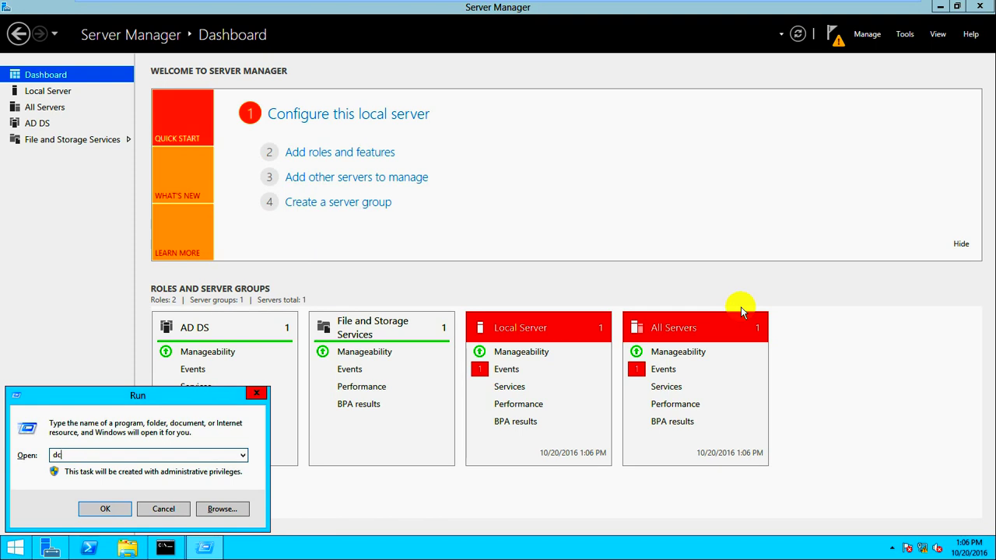
pyautogui.write('prmo')
pyautogui.press('Return')
pyautogui.press('Return')
pyautogui.press('BackSpace')
pyautogui.write('dcpr')
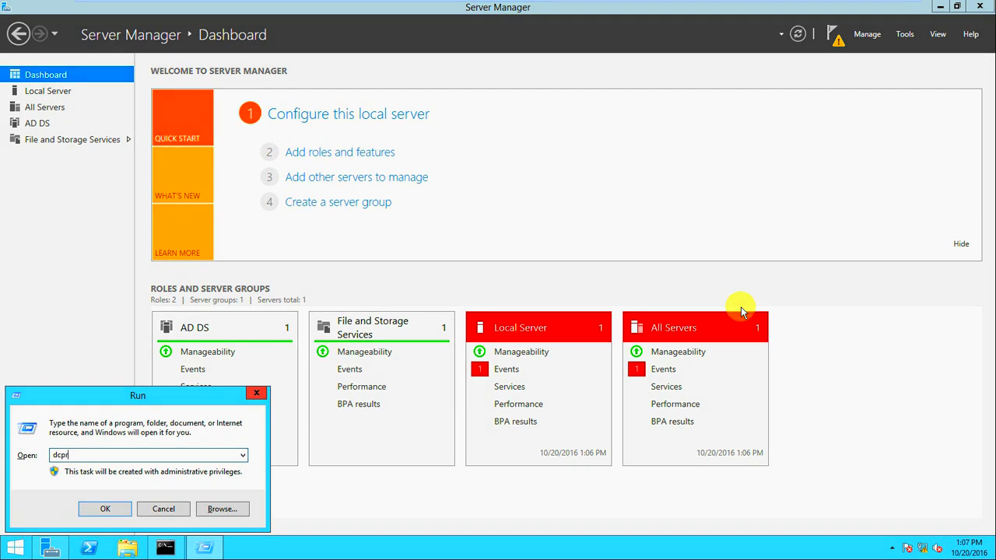
pyautogui.write('omo')
pyautogui.press('Return')
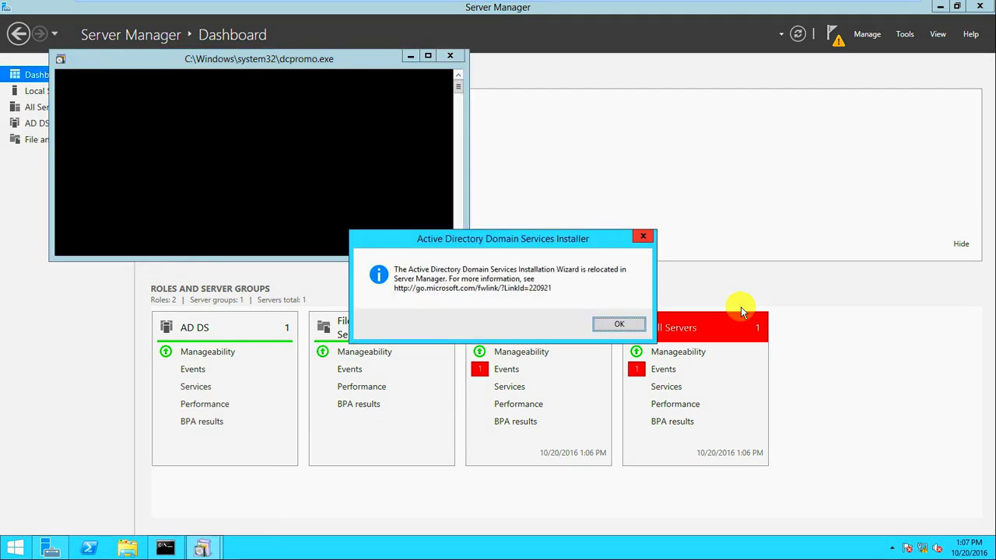
pyautogui.click(635, 326)
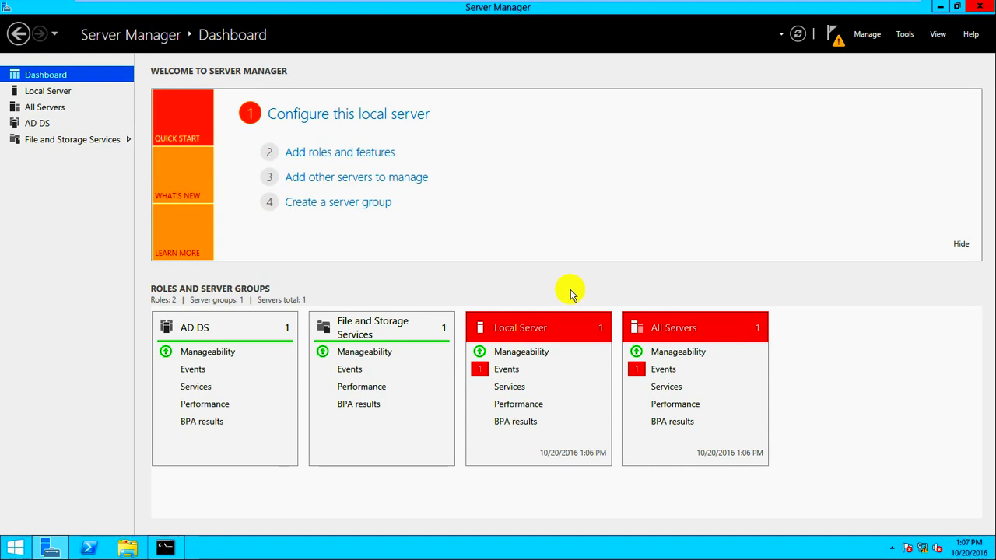
# Close the command prompt, launch 'Promote this server to a domain controller', and choose Add a new forest
pyautogui.moveTo(177, 547)
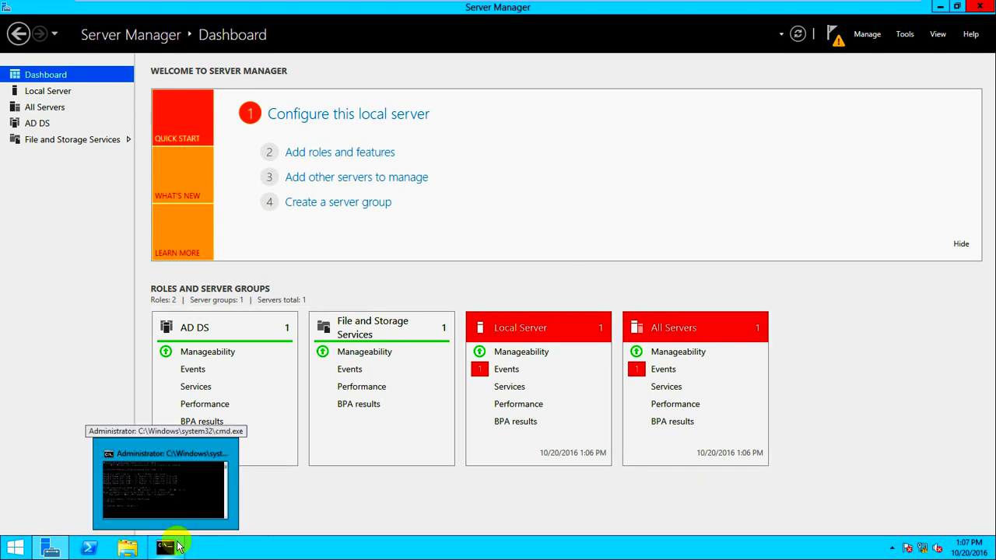
pyautogui.click(229, 454)
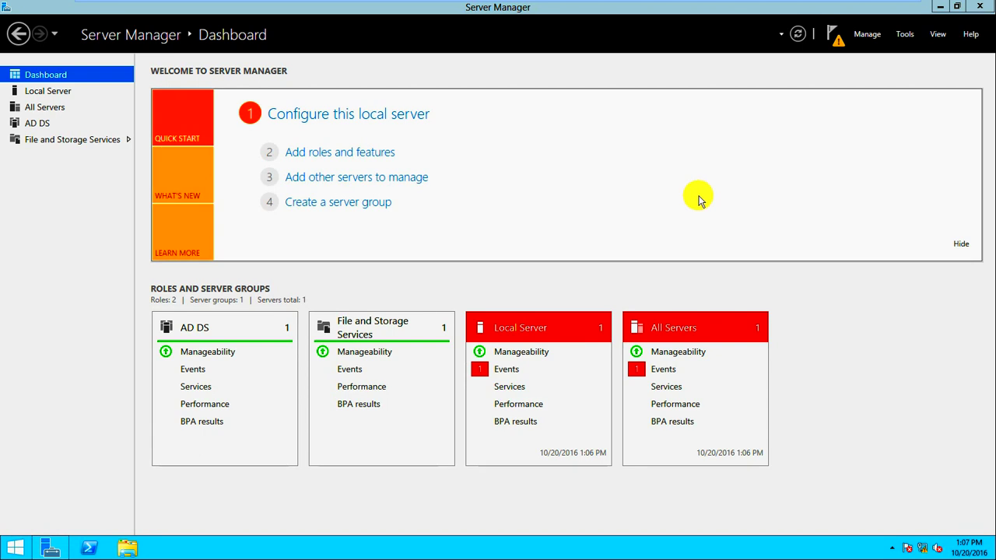
pyautogui.click(836, 47)
pyautogui.click(720, 113)
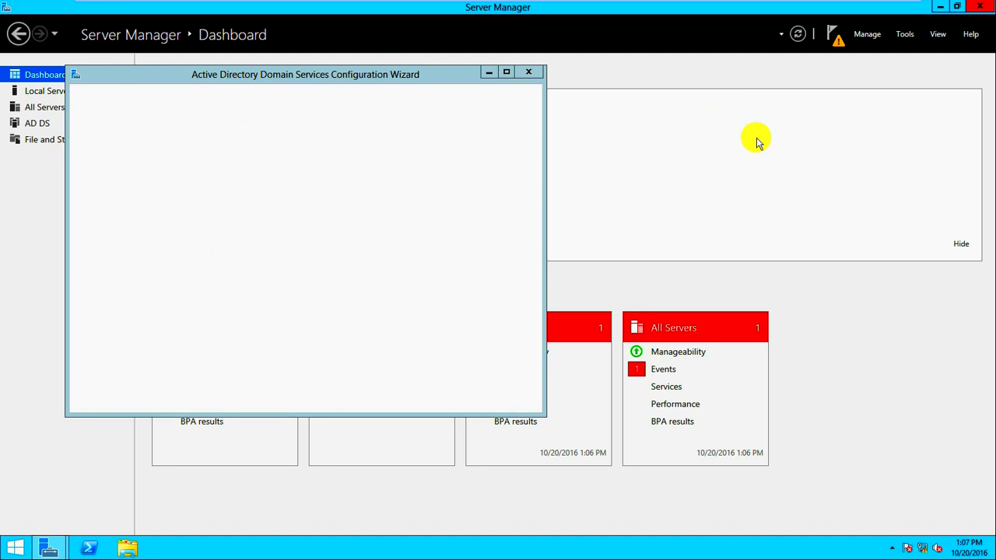
pyautogui.moveTo(379, 72); pyautogui.dragTo(573, 125)
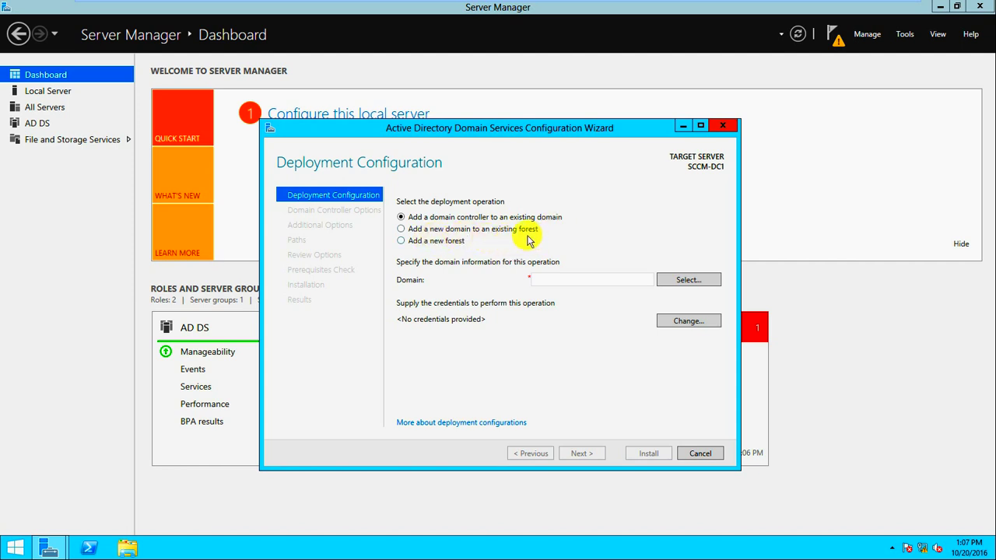
pyautogui.click(402, 242)
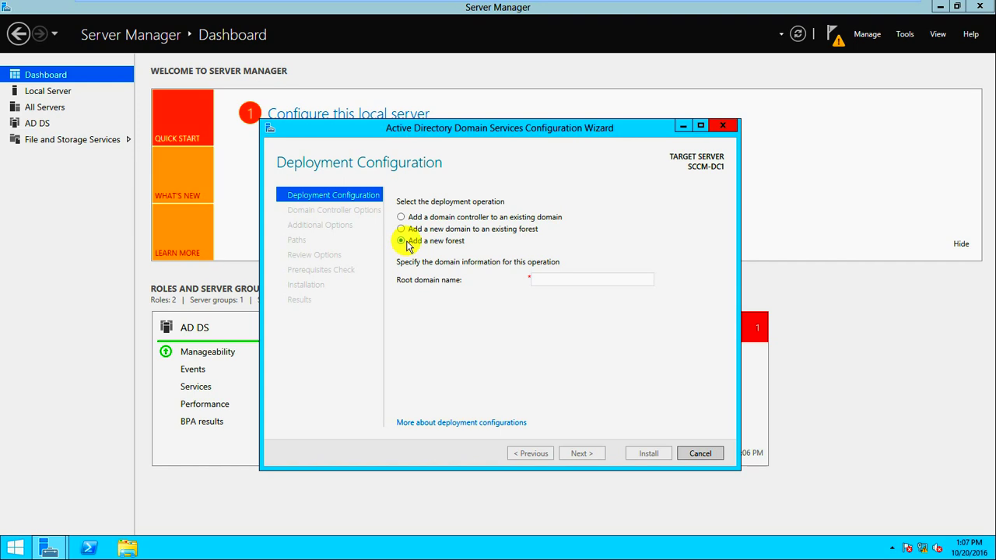
# Create a new forest with root domain name mylab.com and continue to Domain Controller Options
pyautogui.click(581, 282)
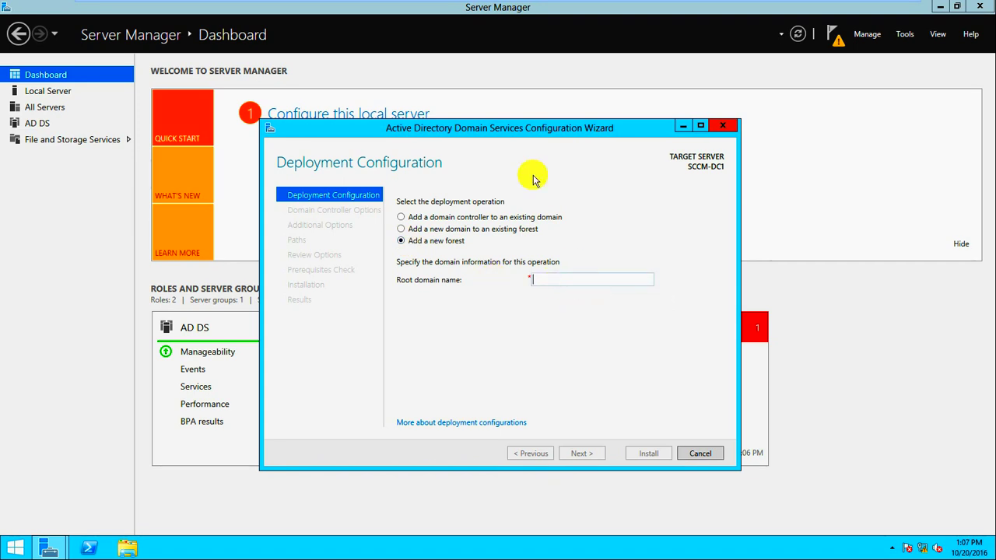
pyautogui.write('mylab.com')
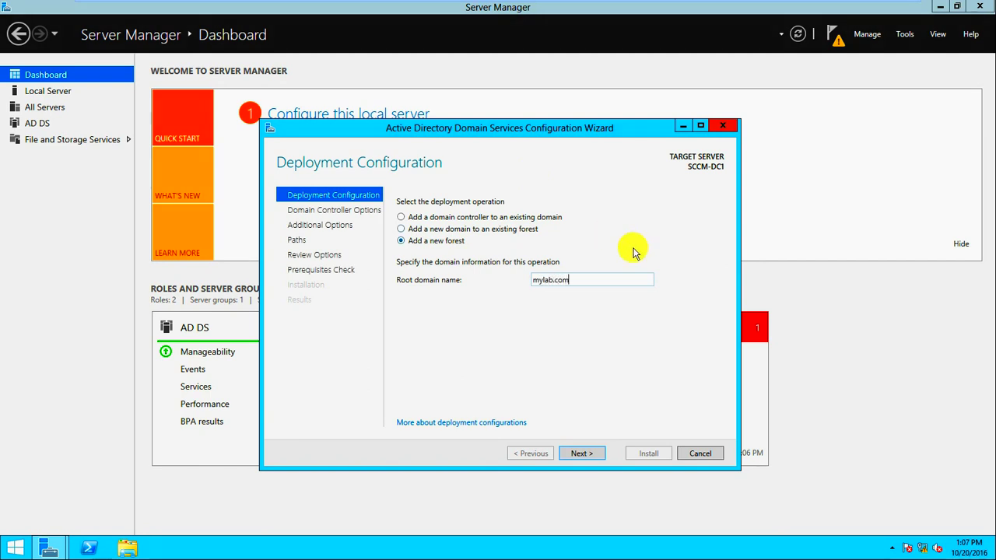
pyautogui.click(582, 454)
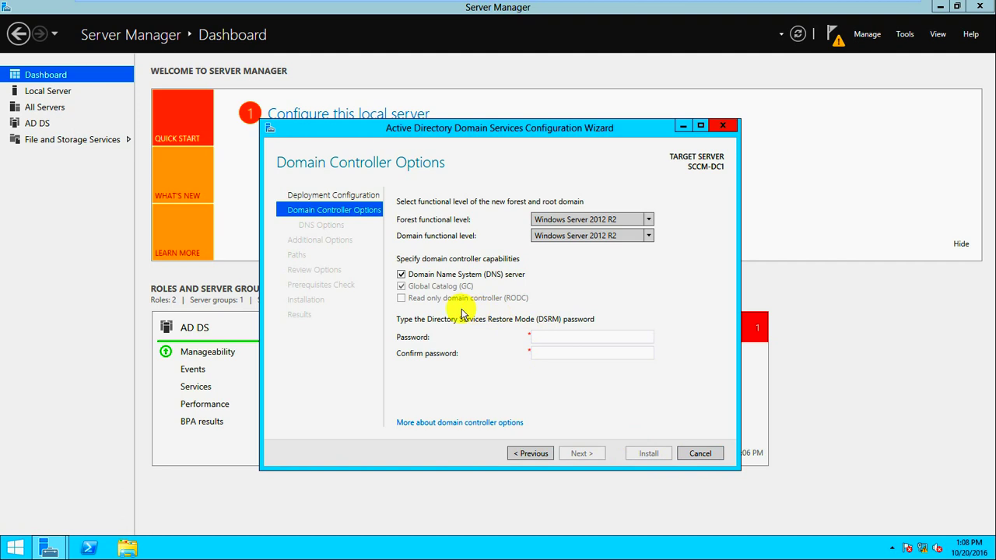
# Enter the Directory Services Restore Mode password in both password fields and continue to DNS Options
pyautogui.click(538, 334)
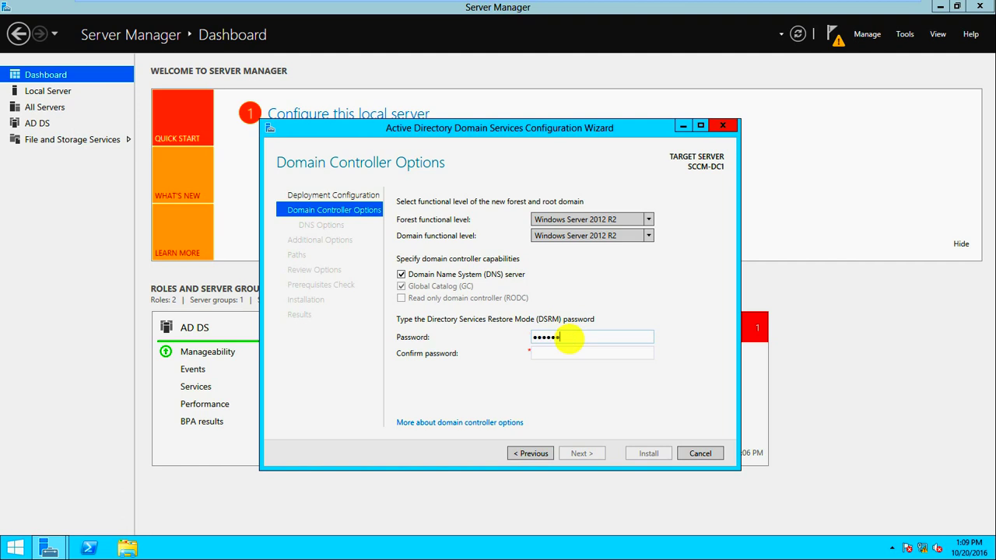
pyautogui.press('Tab')
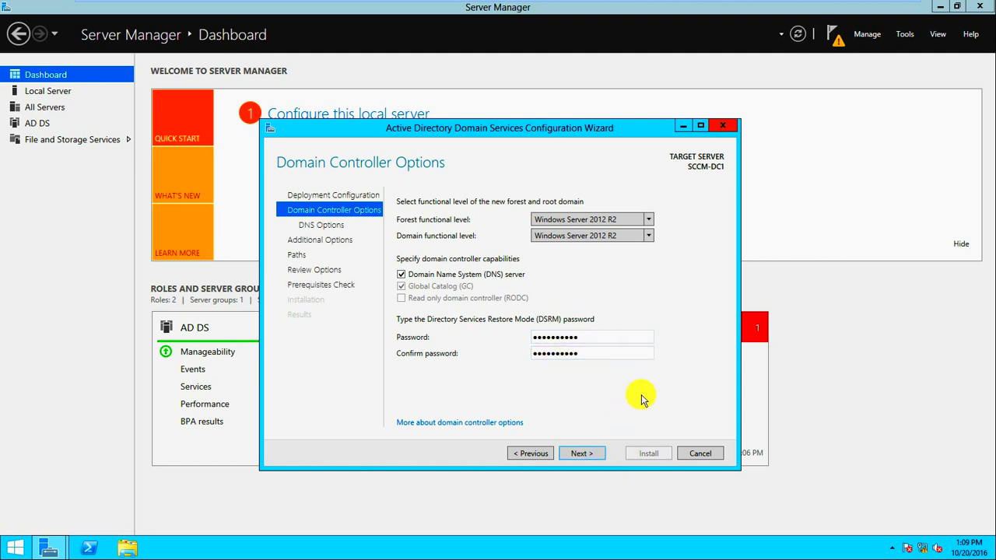
pyautogui.click(585, 453)
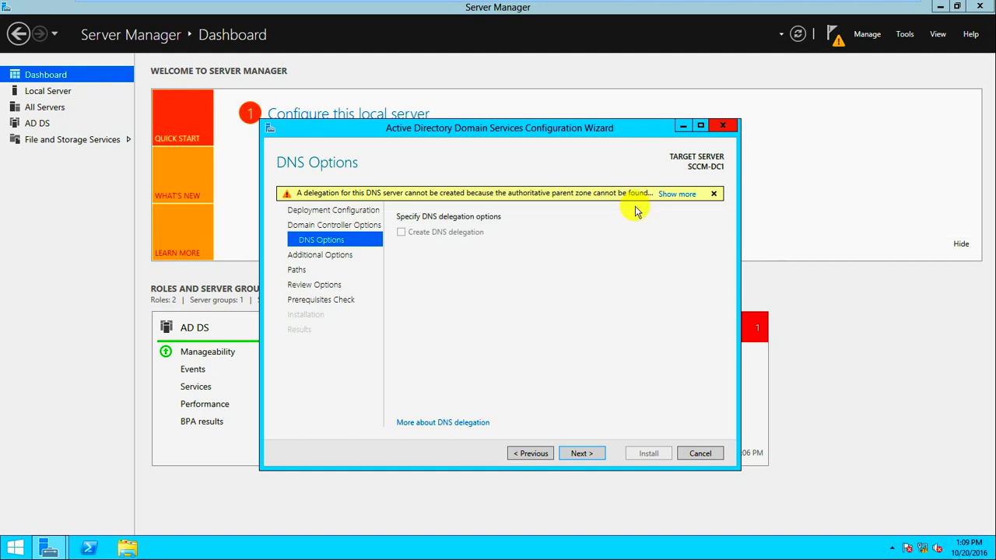
# Accept the DNS options, NetBIOS name MYLAB and default folders, then run the prerequisites check
pyautogui.click(582, 456)
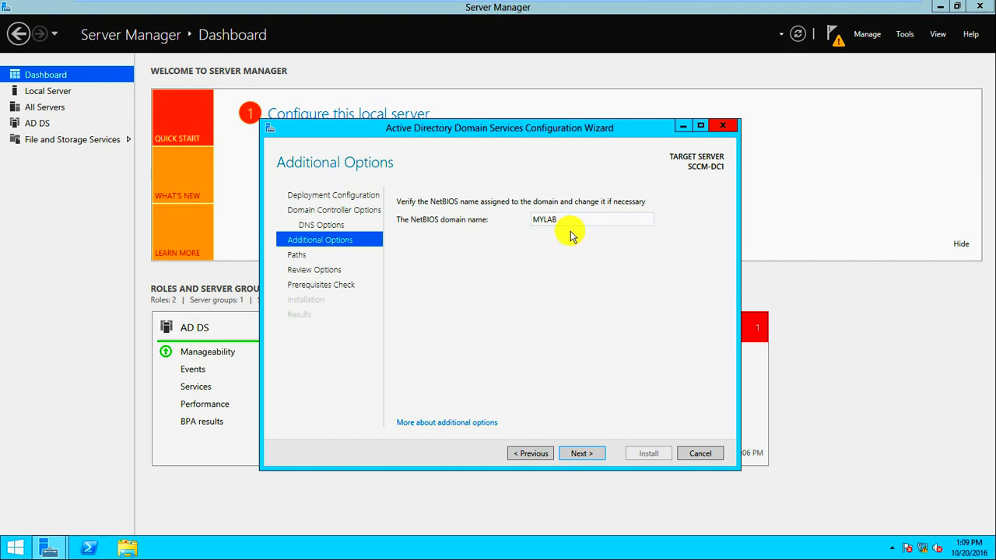
pyautogui.click(583, 455)
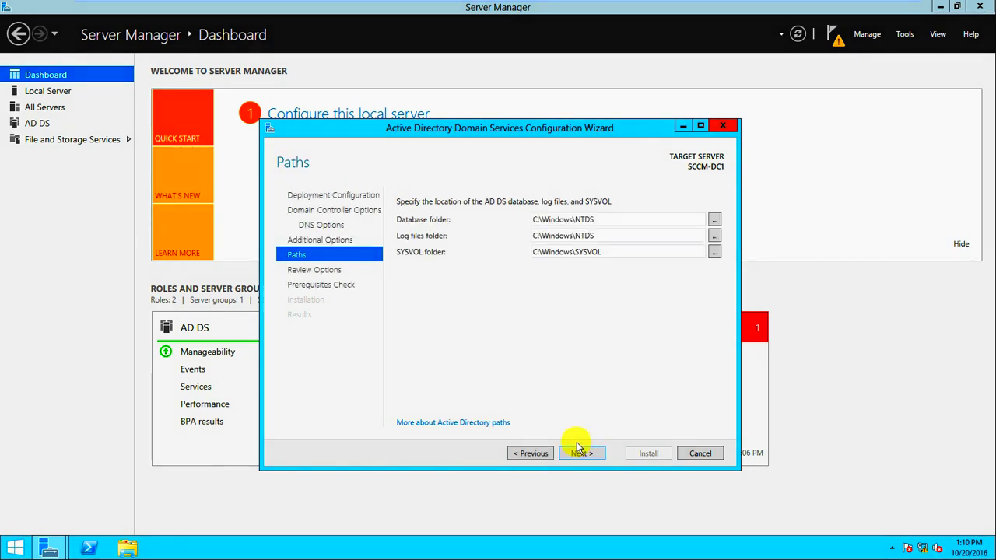
pyautogui.click(578, 456)
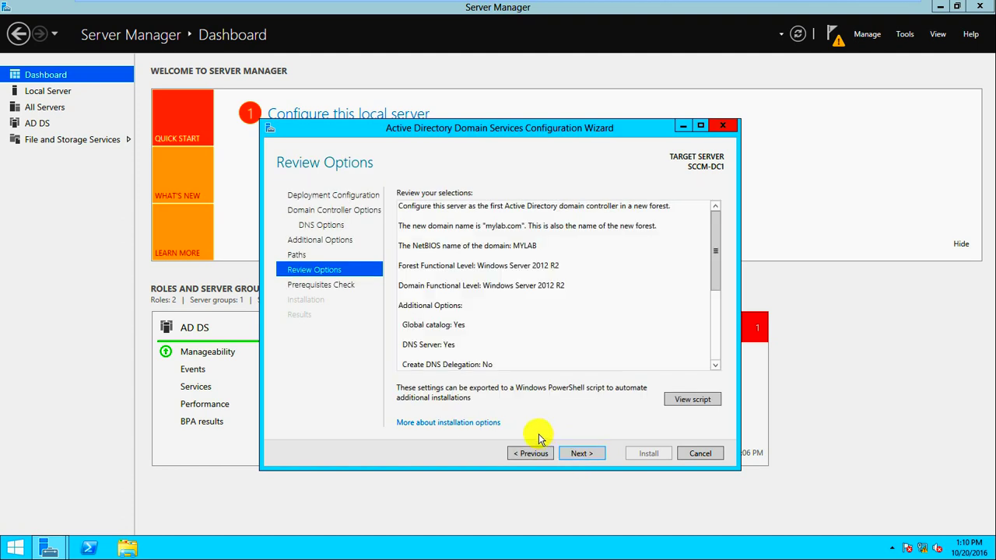
pyautogui.click(578, 455)
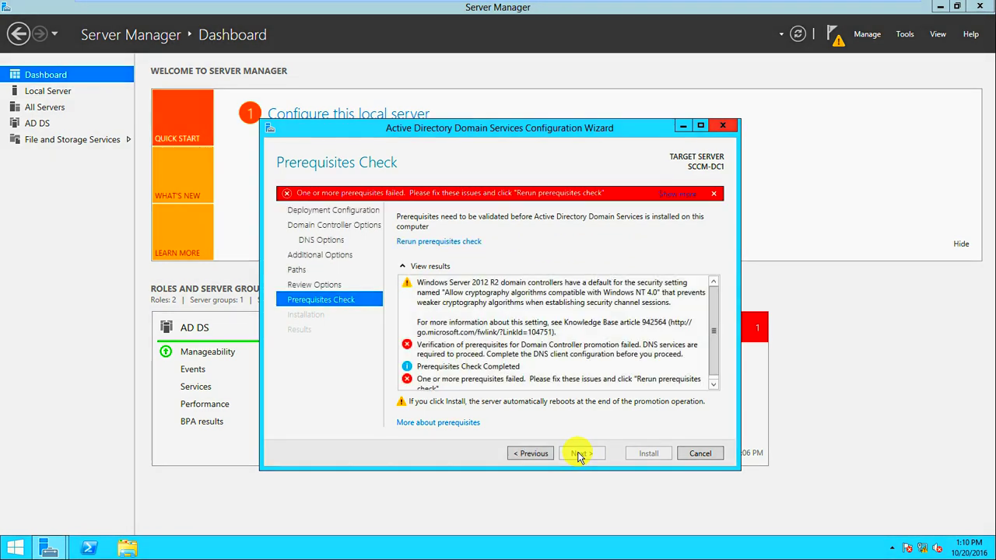
pyautogui.scroll(-1, 600, 376)
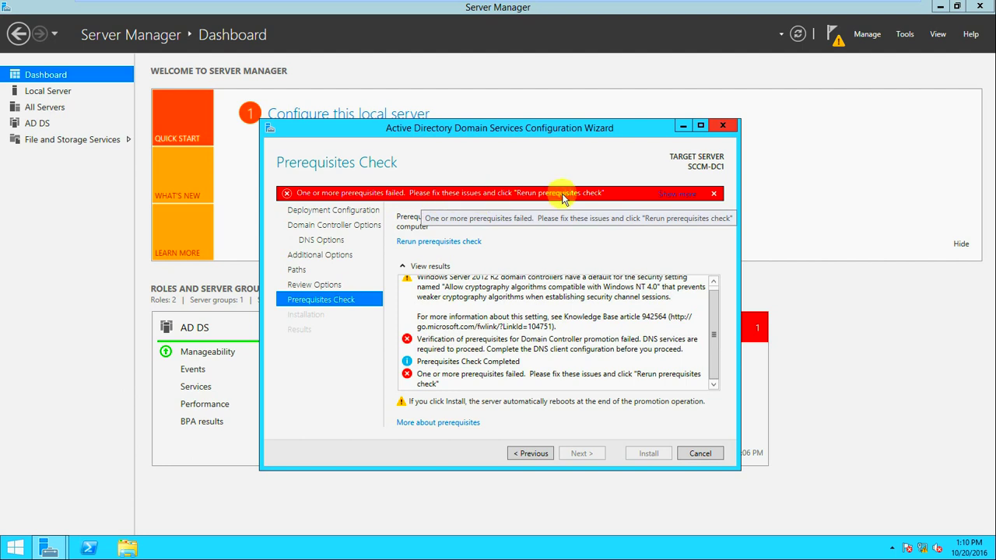
pyautogui.click(678, 193)
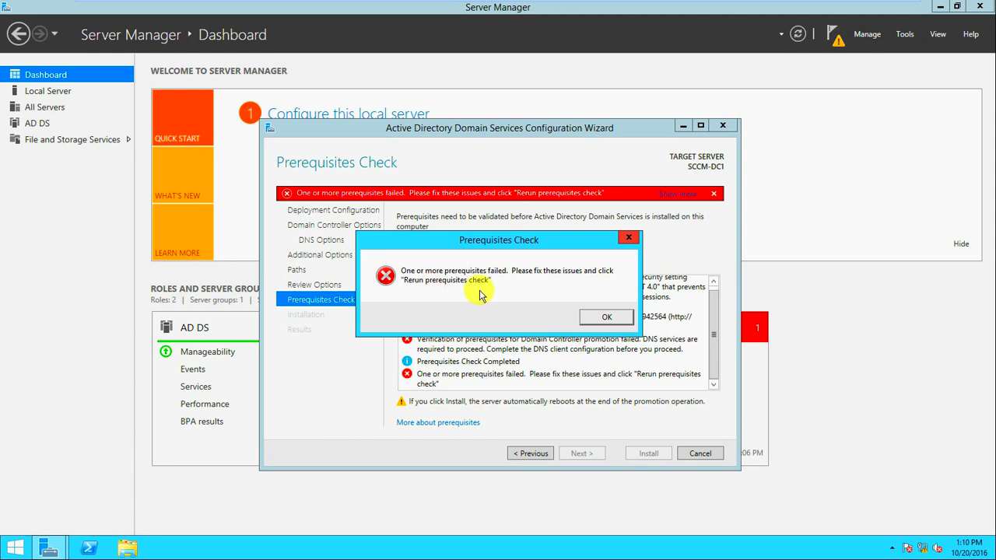
pyautogui.click(613, 319)
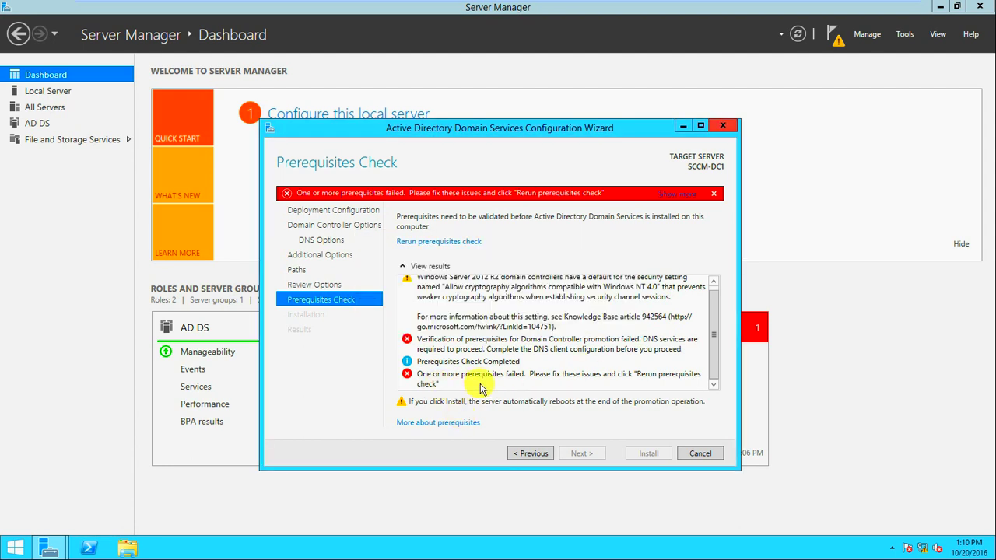
pyautogui.click(449, 430)
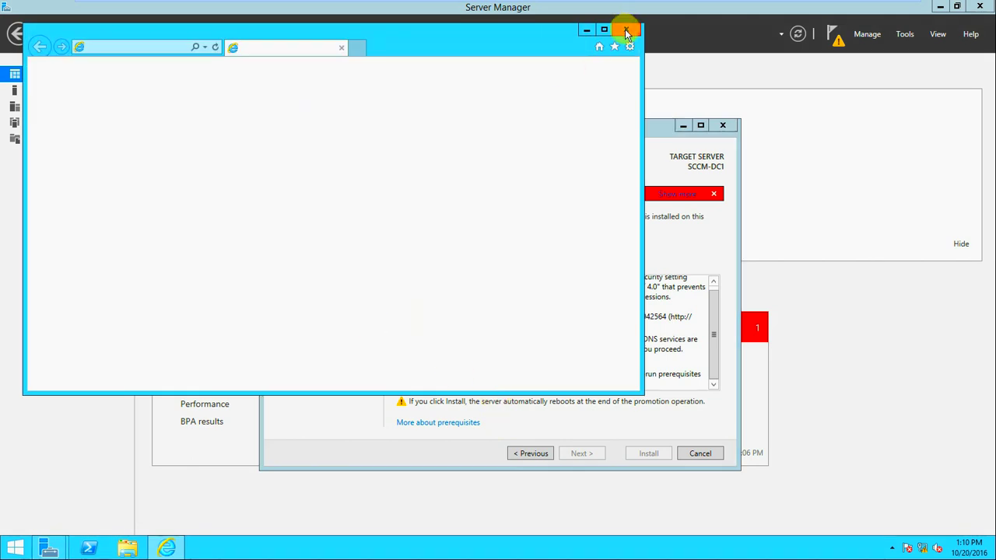
pyautogui.click(629, 35)
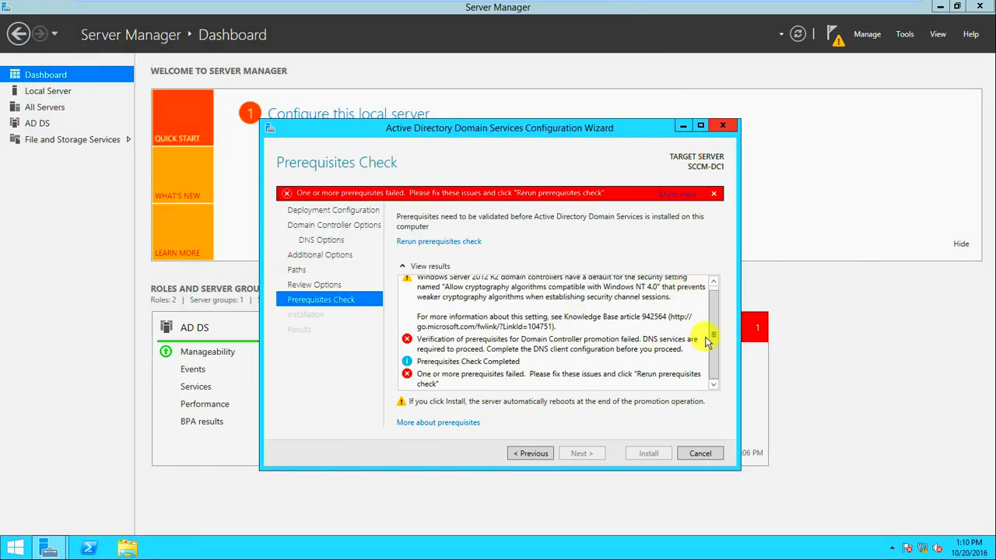
pyautogui.moveTo(713, 352); pyautogui.dragTo(710, 311)
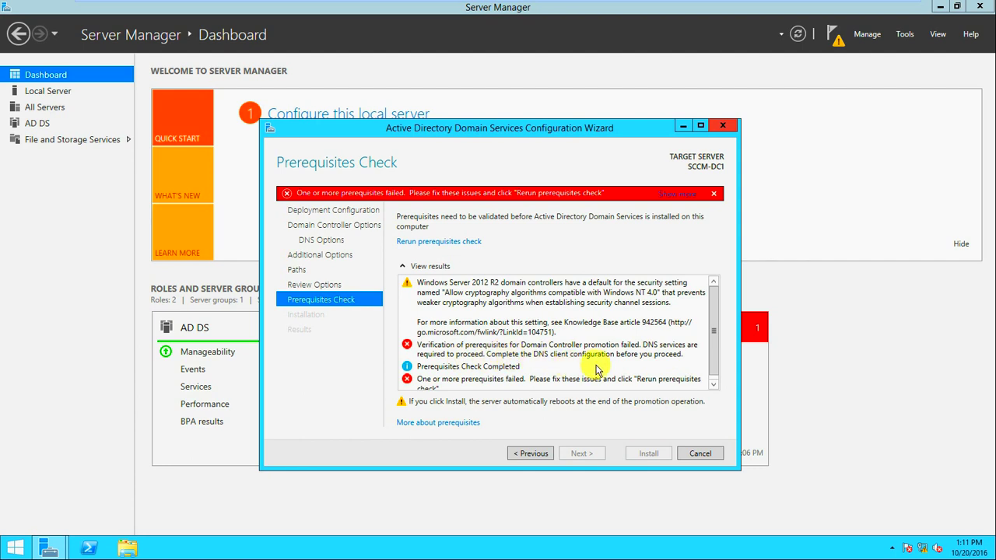
# Step back through the wizard to Domain Controller Options, reading and dismissing the DNS delegation warning
pyautogui.click(539, 455)
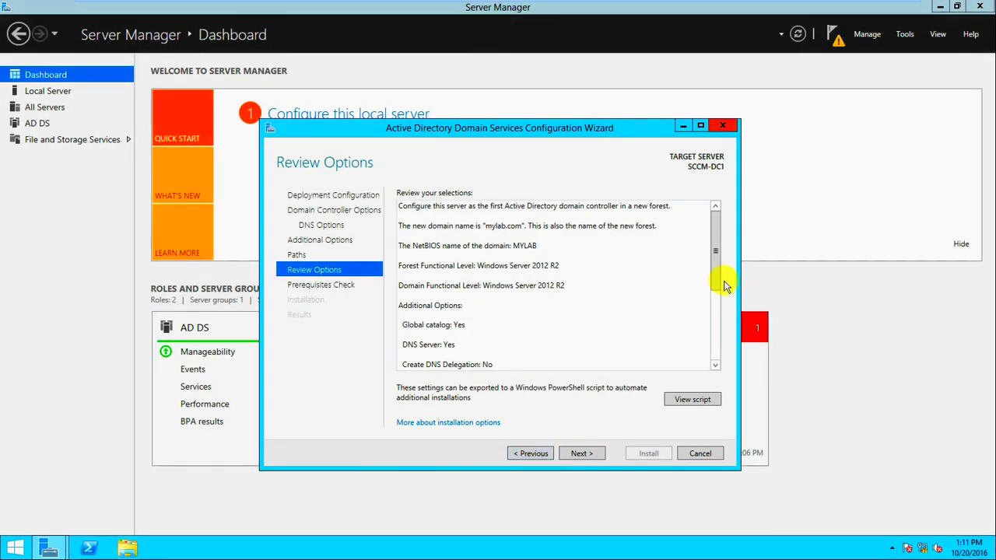
pyautogui.moveTo(719, 300); pyautogui.dragTo(716, 362)
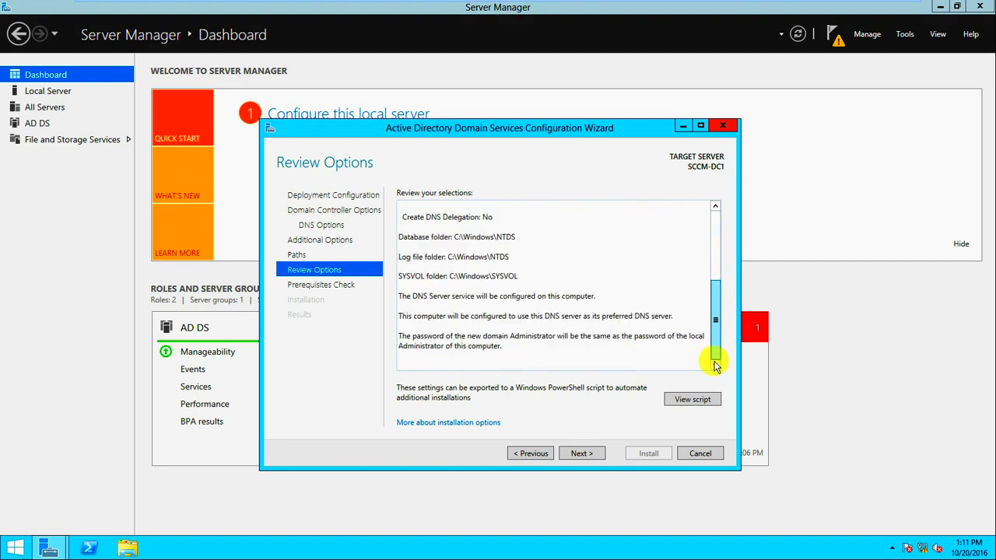
pyautogui.click(546, 456)
pyautogui.click(545, 453)
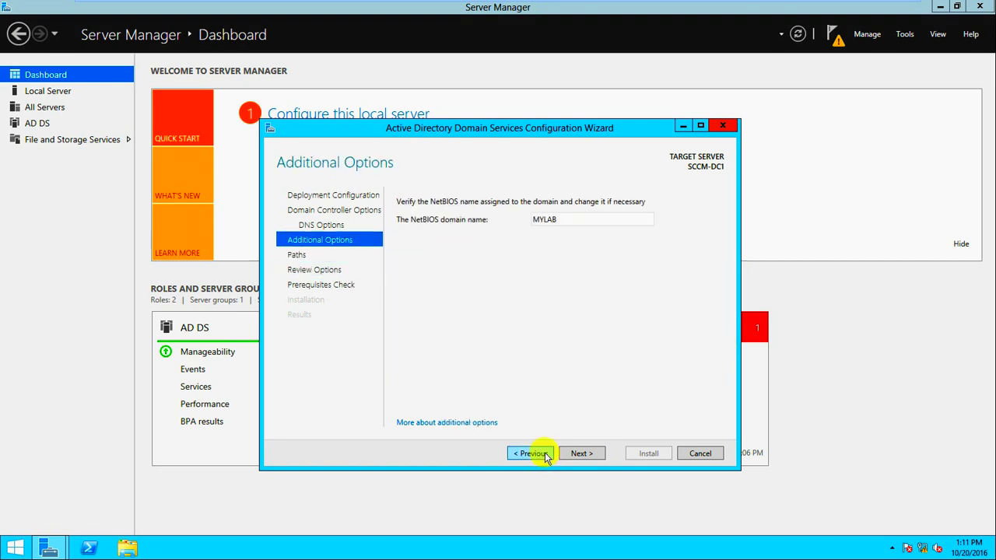
pyautogui.click(544, 454)
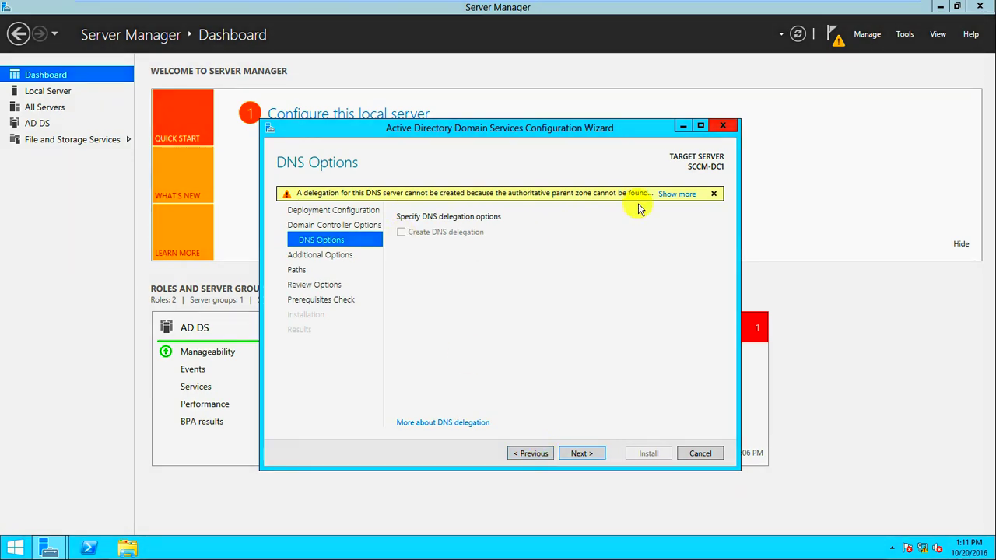
pyautogui.click(674, 194)
pyautogui.click(634, 336)
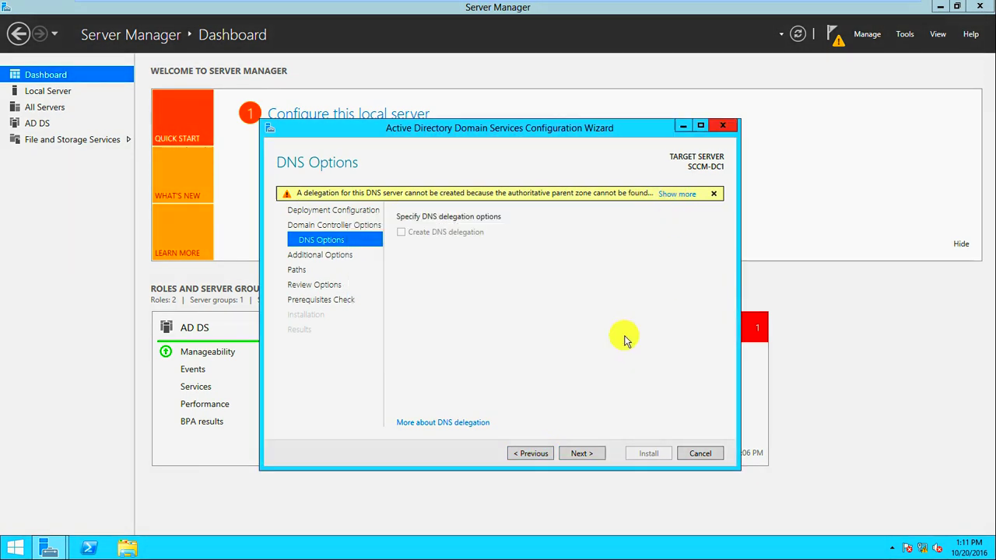
pyautogui.click(528, 454)
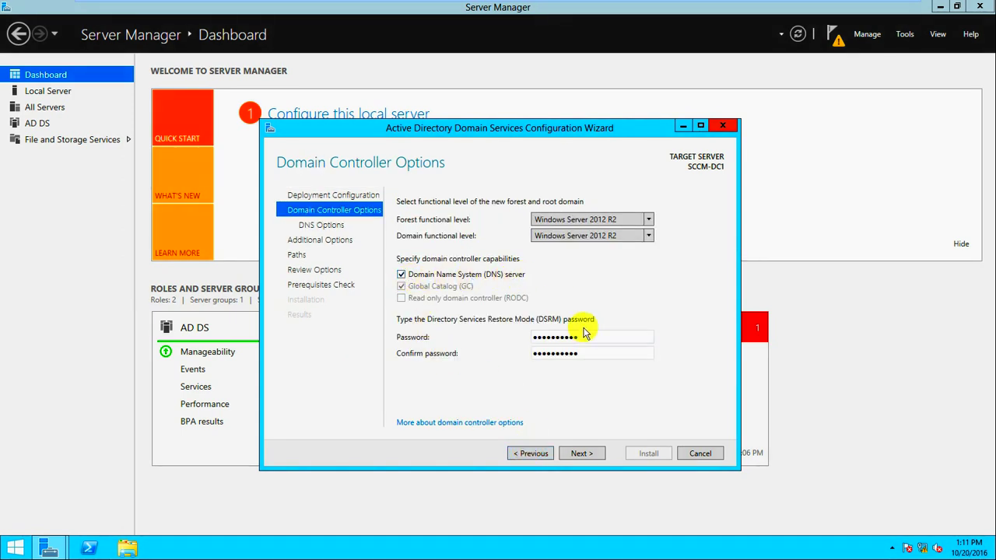
# Retype matching DSRM passwords in Password and Confirm password and continue to DNS Options
pyautogui.moveTo(582, 337); pyautogui.dragTo(438, 343)
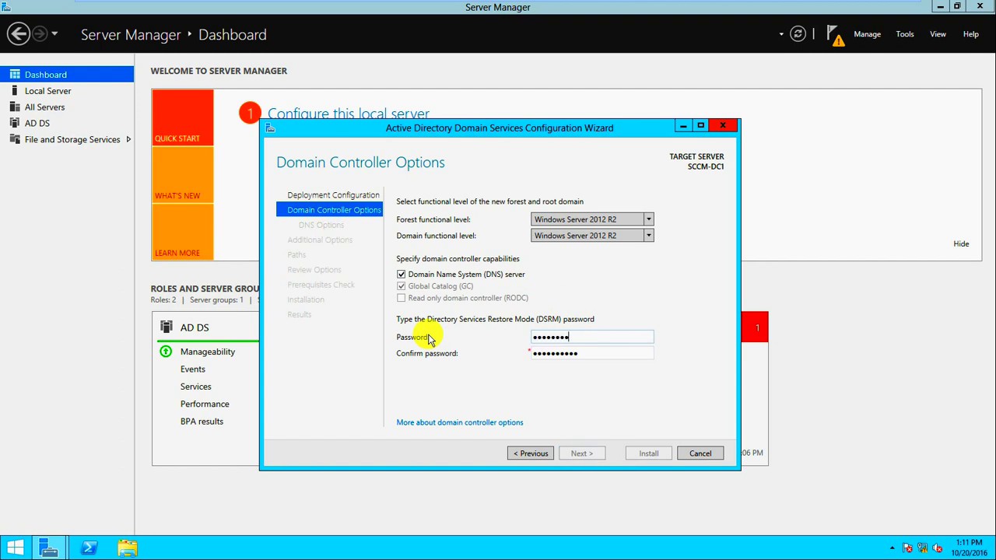
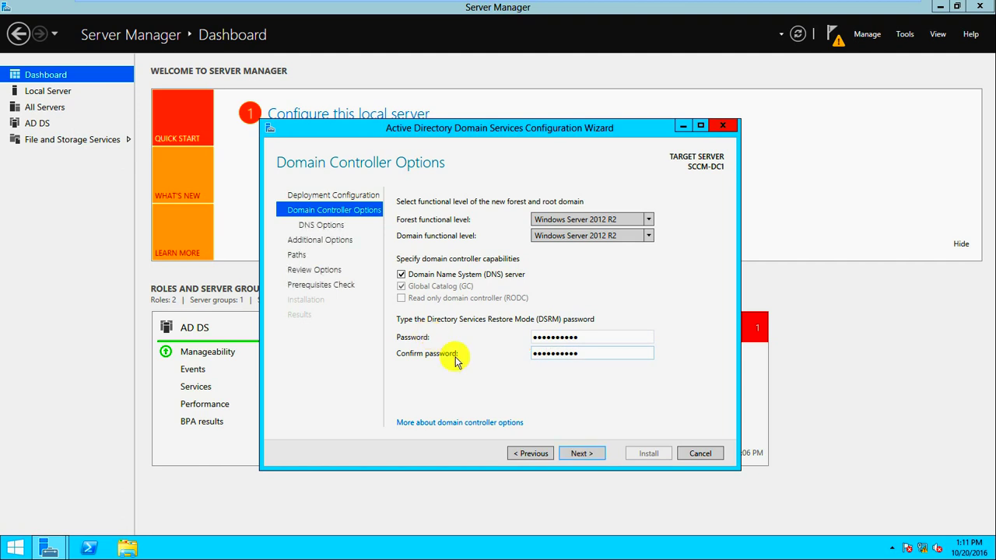
pyautogui.click(582, 453)
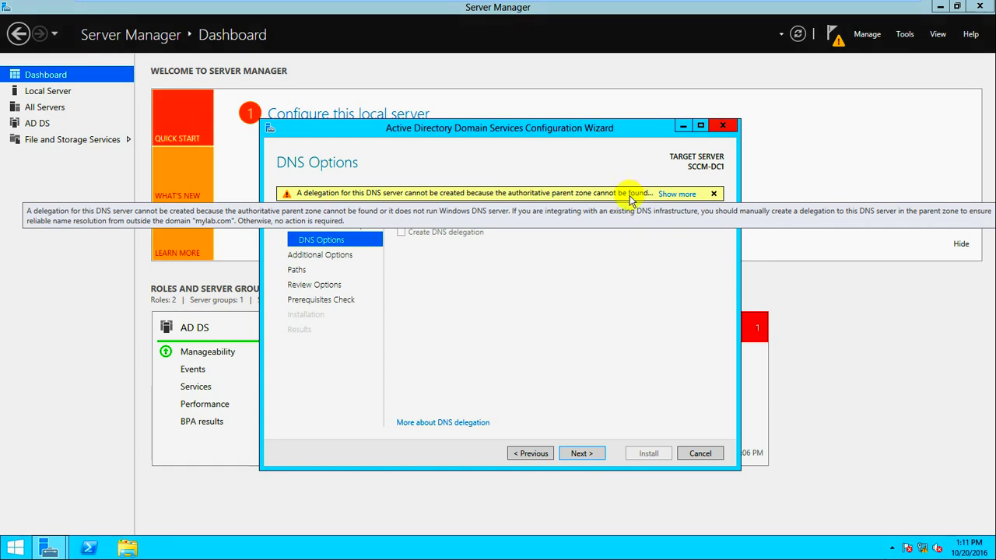
# Advance past Additional Options and Paths, review the selections summary, and rerun the prerequisites check
pyautogui.click(590, 454)
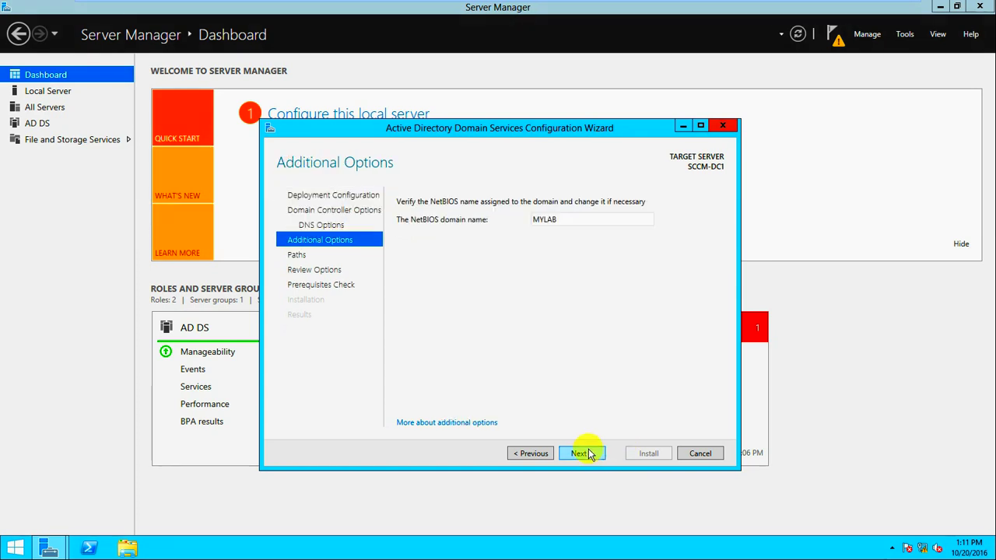
pyautogui.click(577, 456)
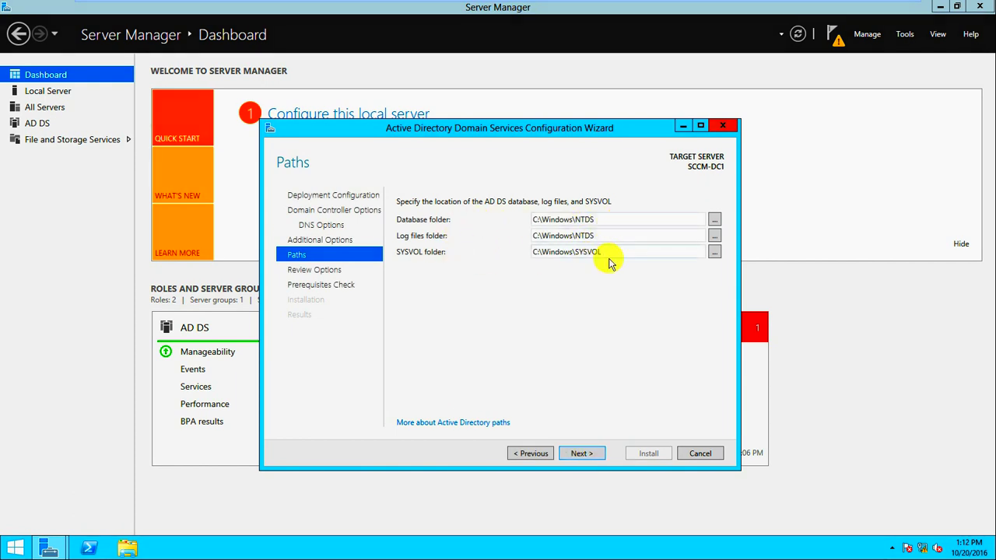
pyautogui.click(582, 454)
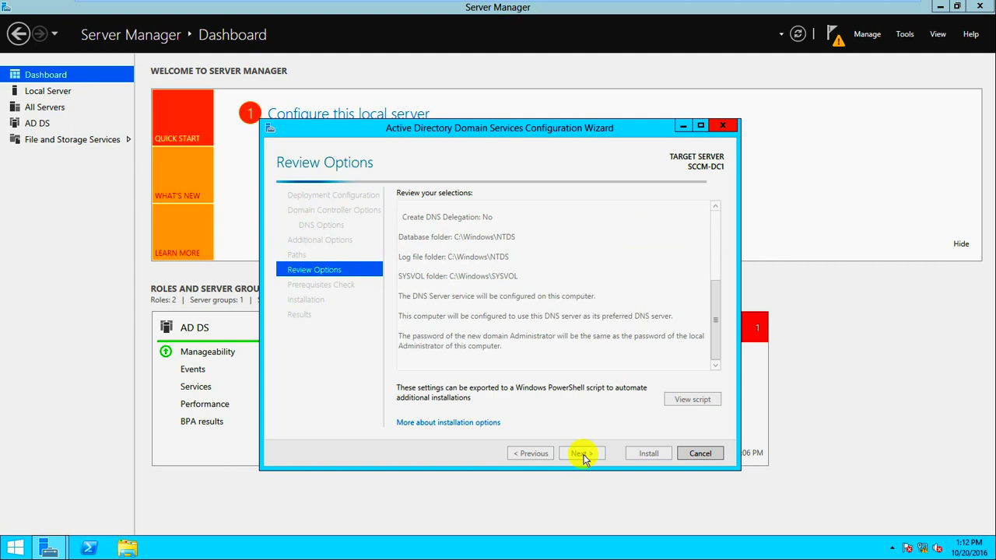
pyautogui.moveTo(717, 318); pyautogui.dragTo(732, 206)
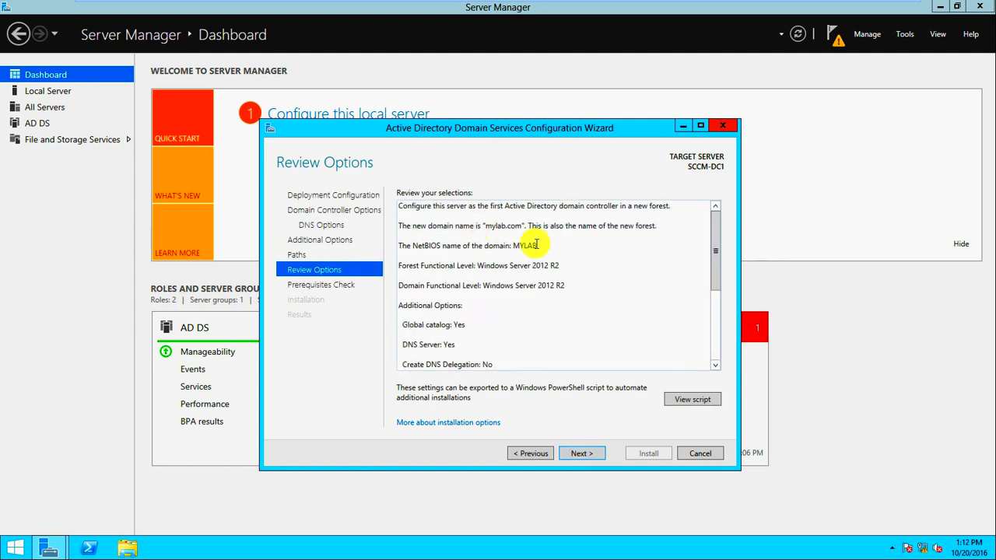
pyautogui.moveTo(710, 278); pyautogui.dragTo(716, 374)
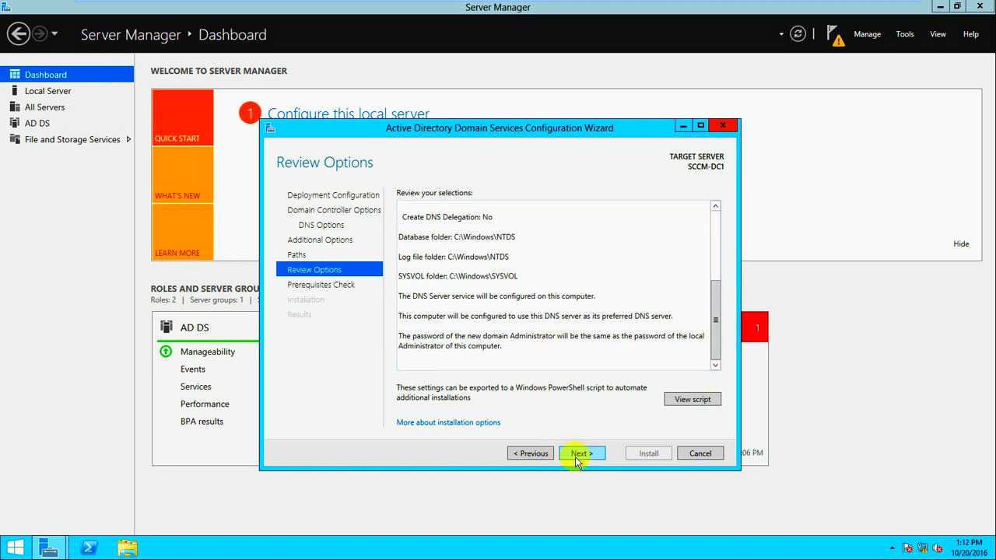
pyautogui.hotkey('ctrl', 'a')
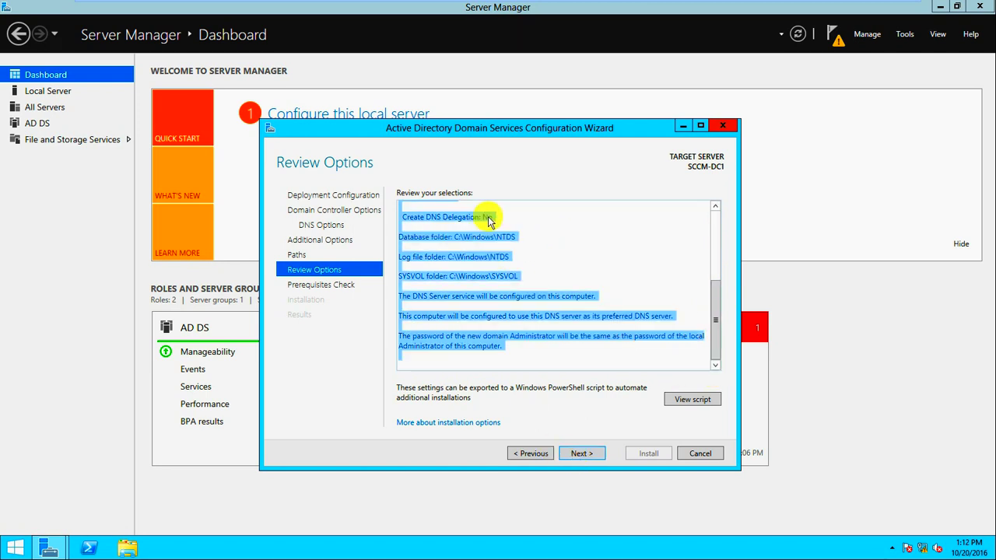
pyautogui.click(492, 219)
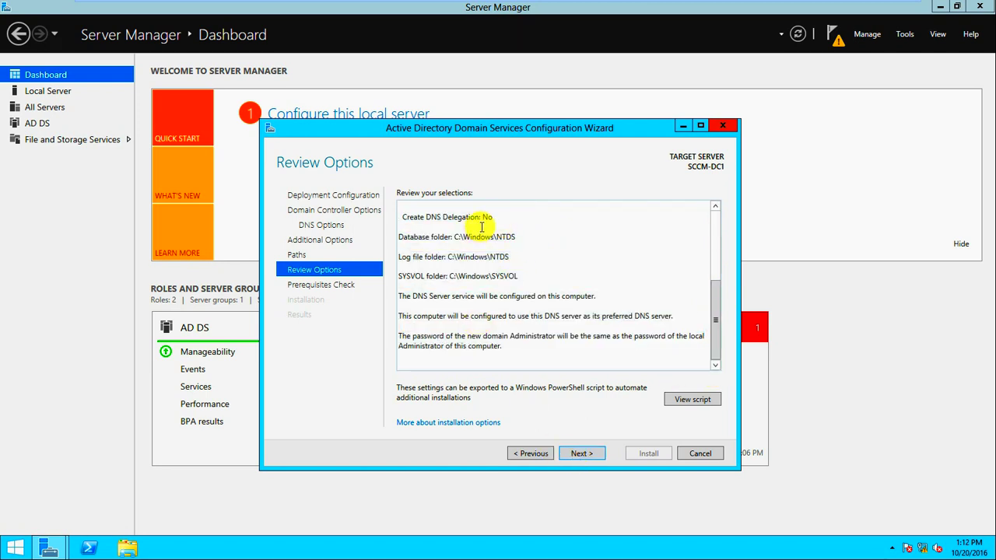
pyautogui.scroll(1, 526, 329)
pyautogui.click(580, 454)
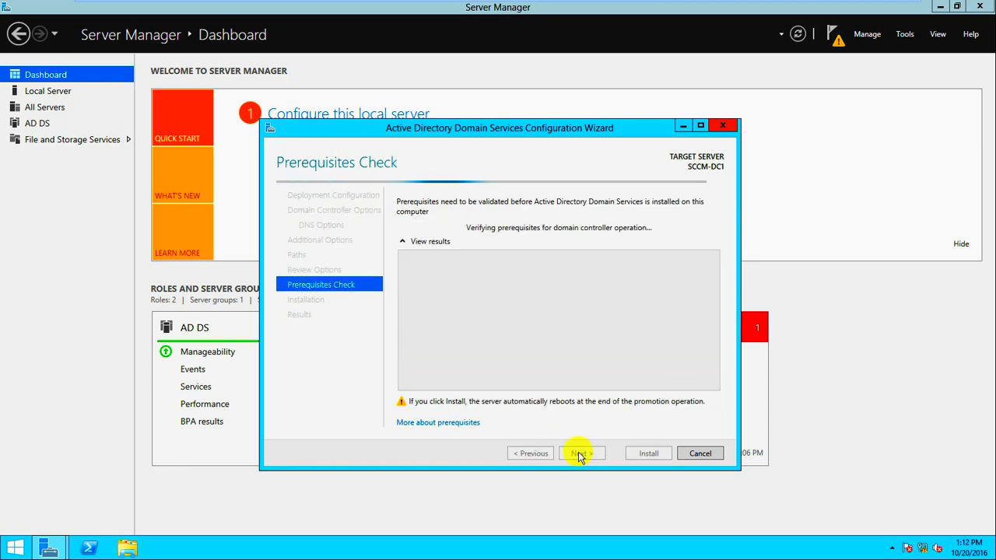
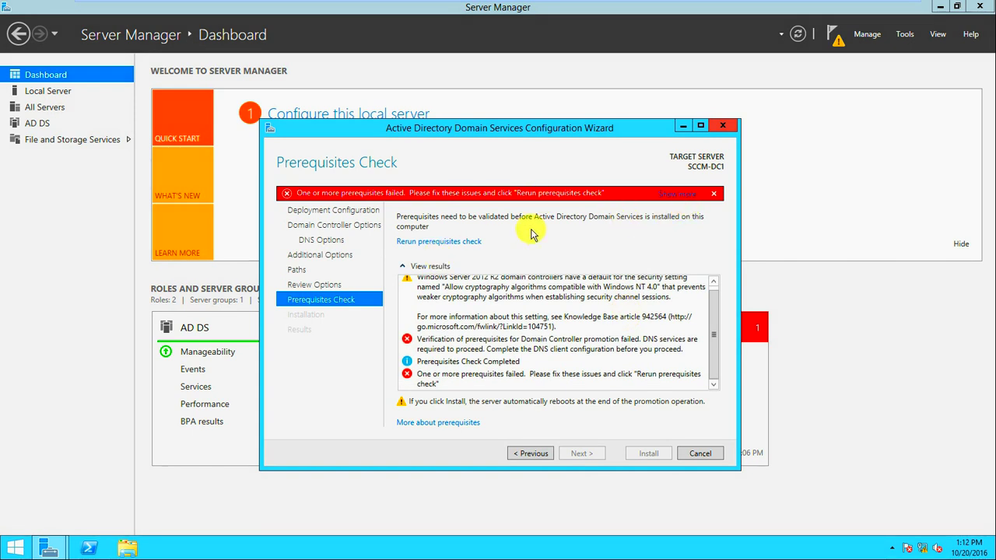
# Read the full prerequisites failure details, cancel the wizard, and open the pending notifications
pyautogui.click(687, 194)
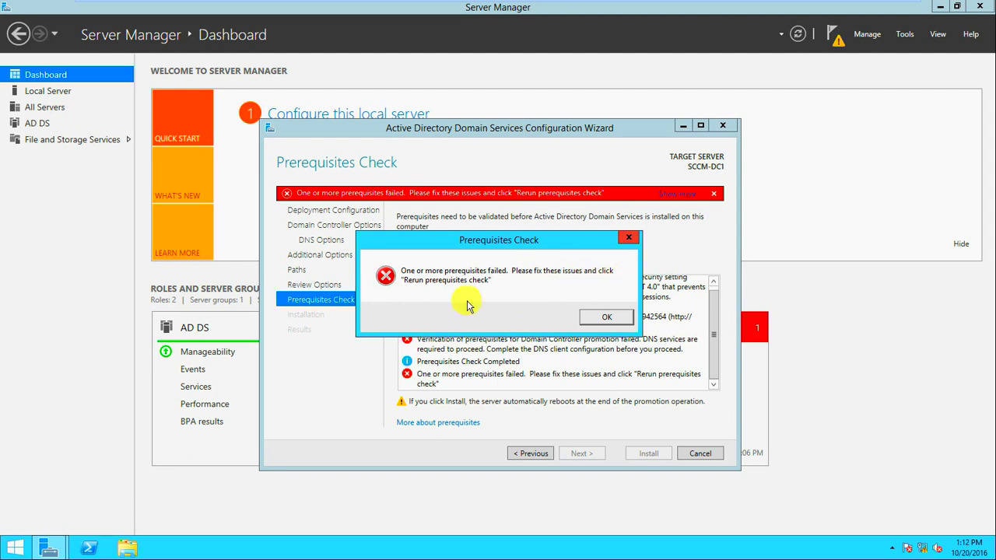
pyautogui.click(615, 321)
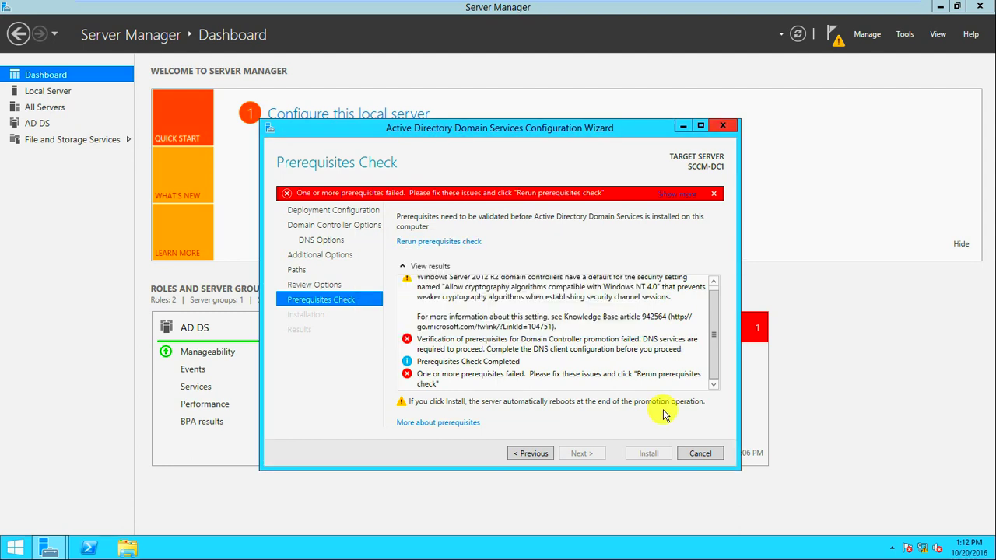
pyautogui.click(702, 454)
pyautogui.click(576, 377)
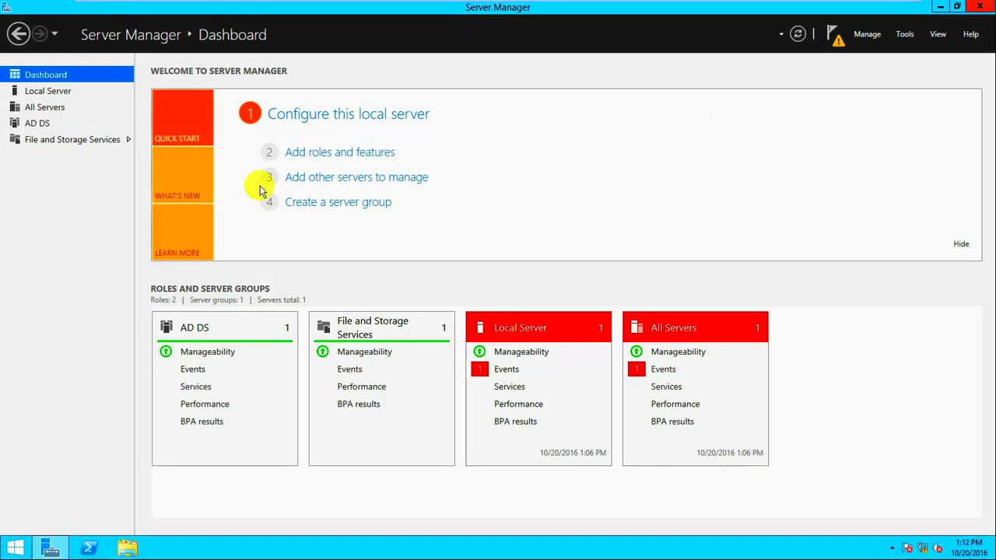
pyautogui.click(838, 45)
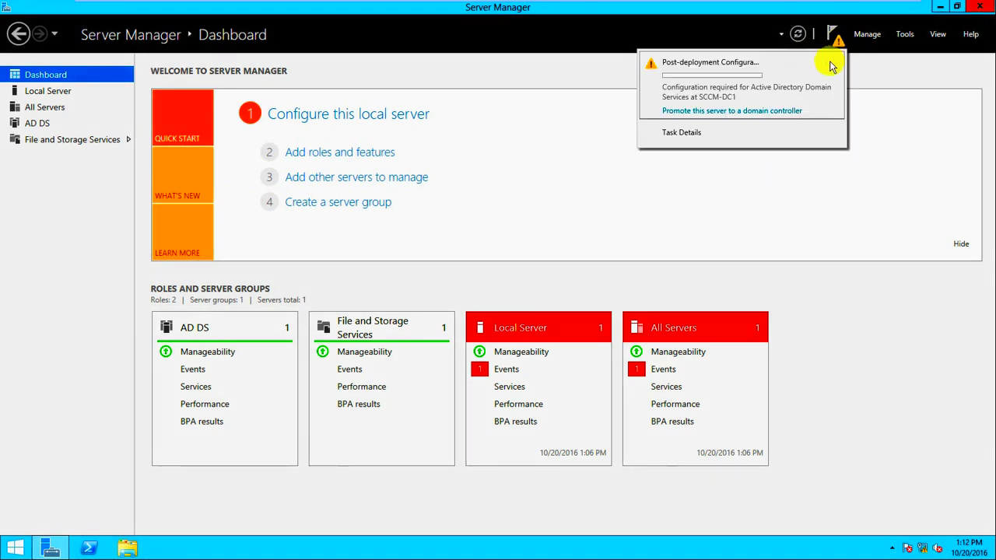
# Relaunch the promotion, choose Add a new forest, and enter root domain mycompany.com
pyautogui.click(740, 113)
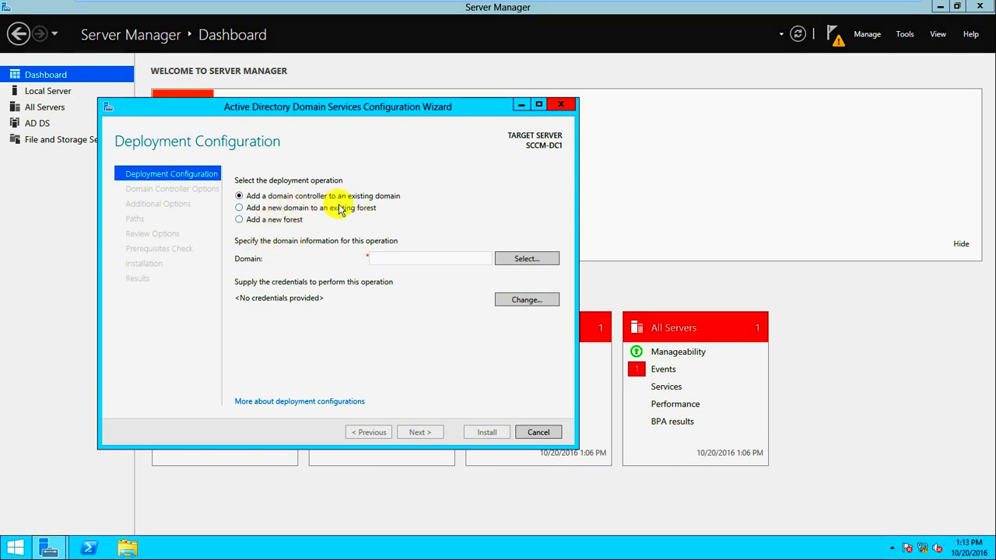
pyautogui.click(239, 219)
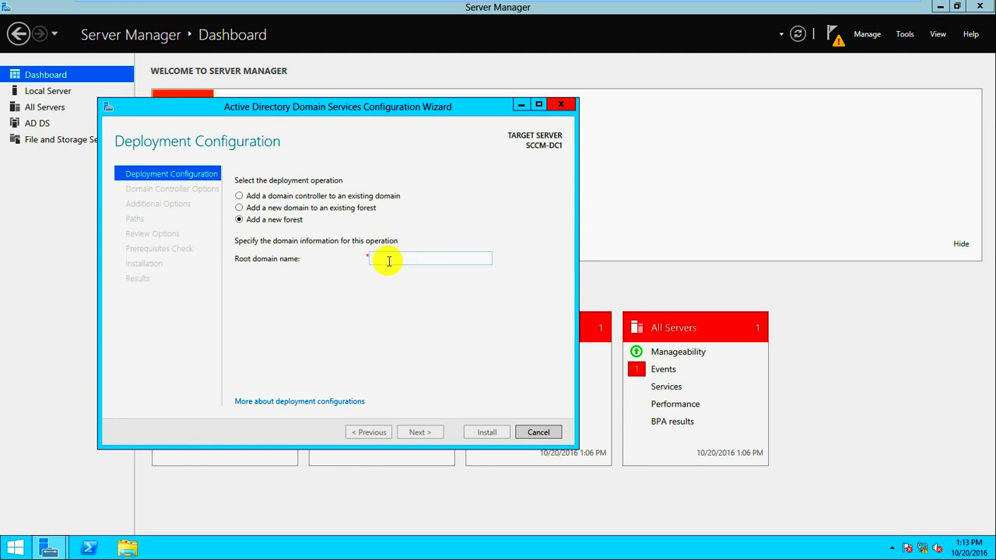
pyautogui.write('M')
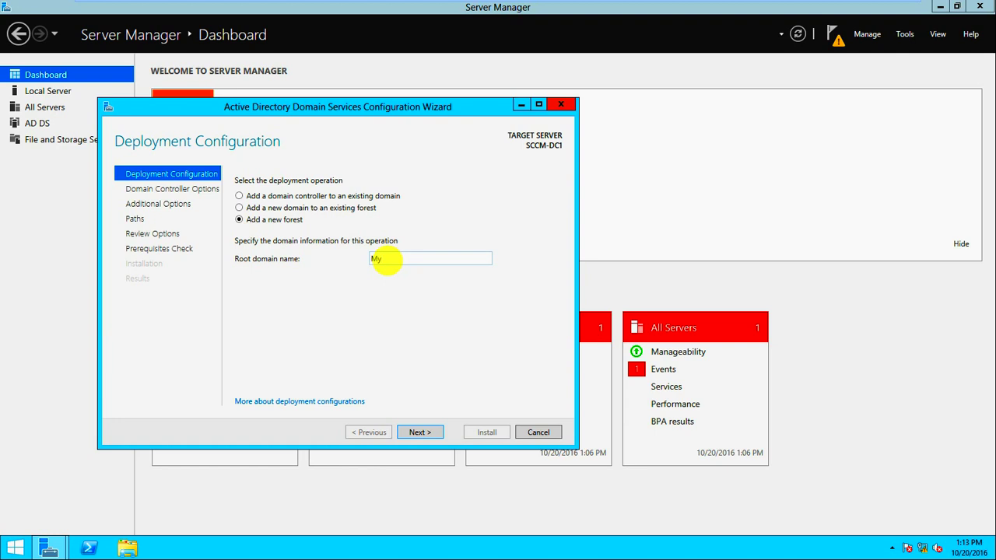
pyautogui.press('BackSpace')
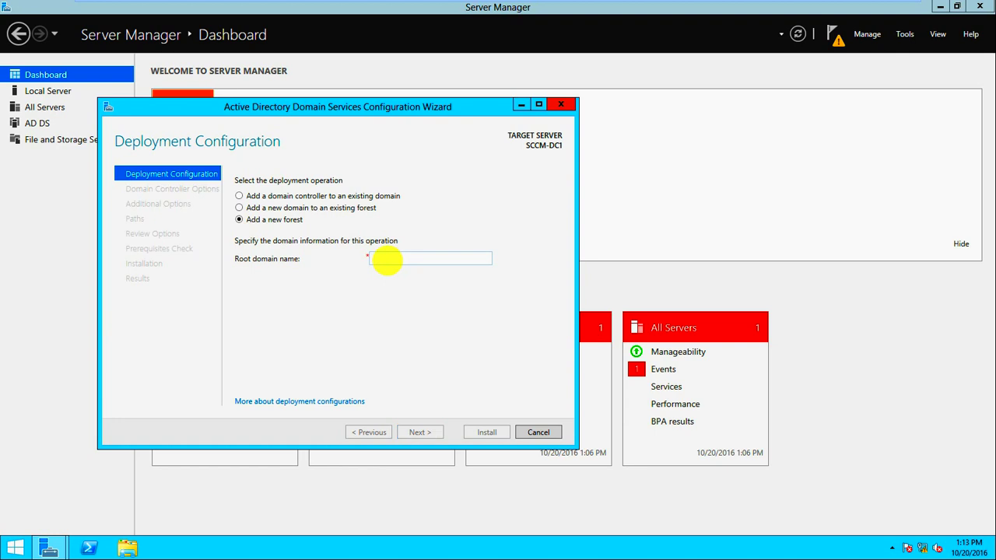
pyautogui.write('mycompany.com')
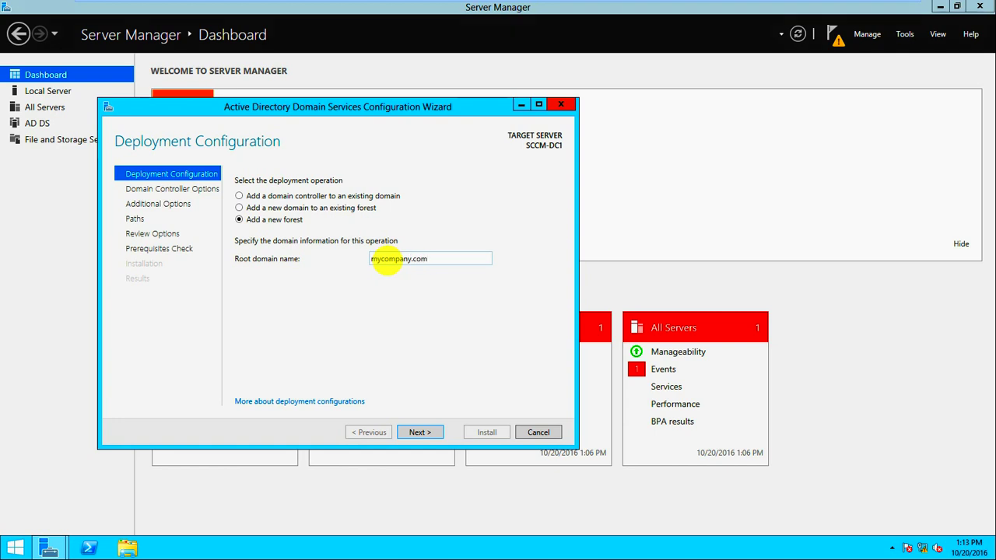
pyautogui.click(421, 432)
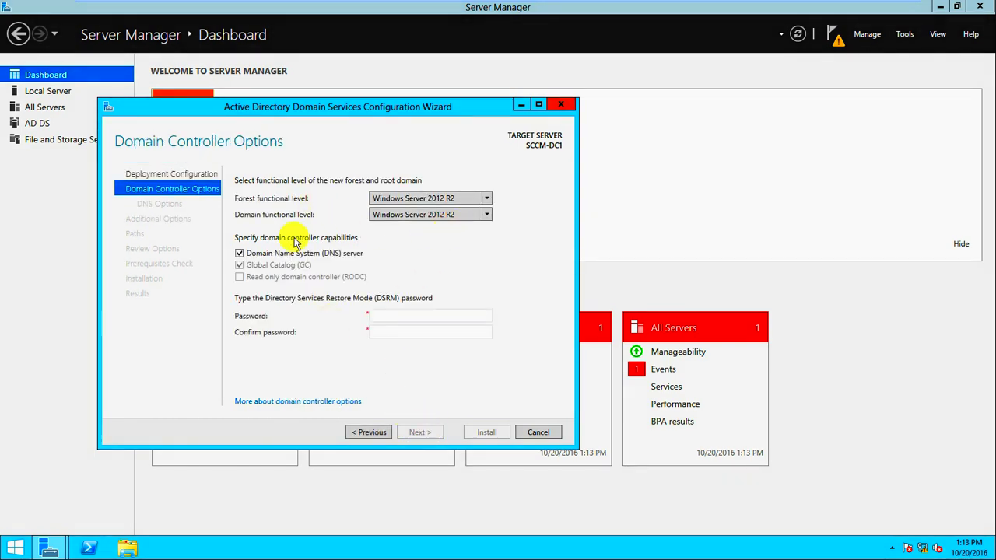
# Enter and confirm the DSRM password, go to DNS Options, and dismiss the delegation warning
pyautogui.click(390, 315)
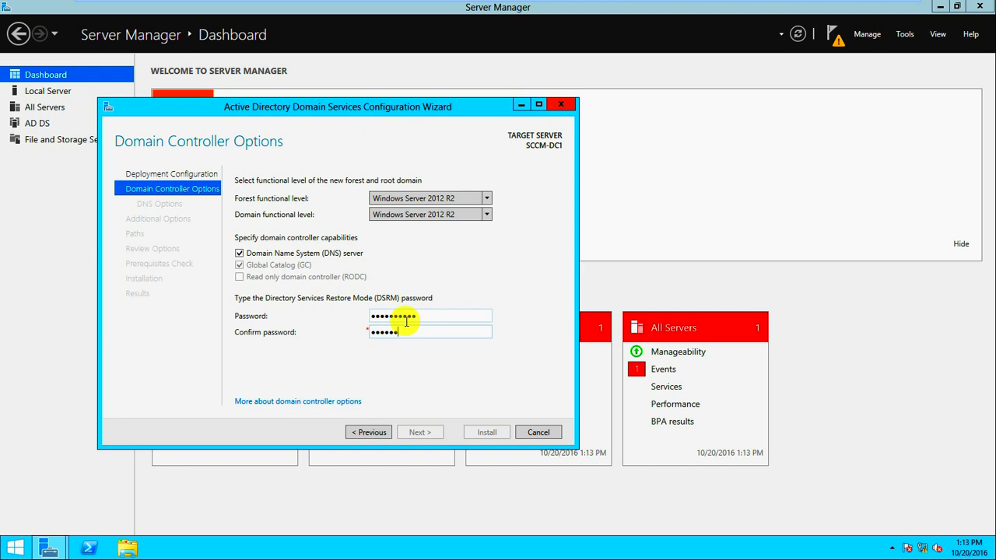
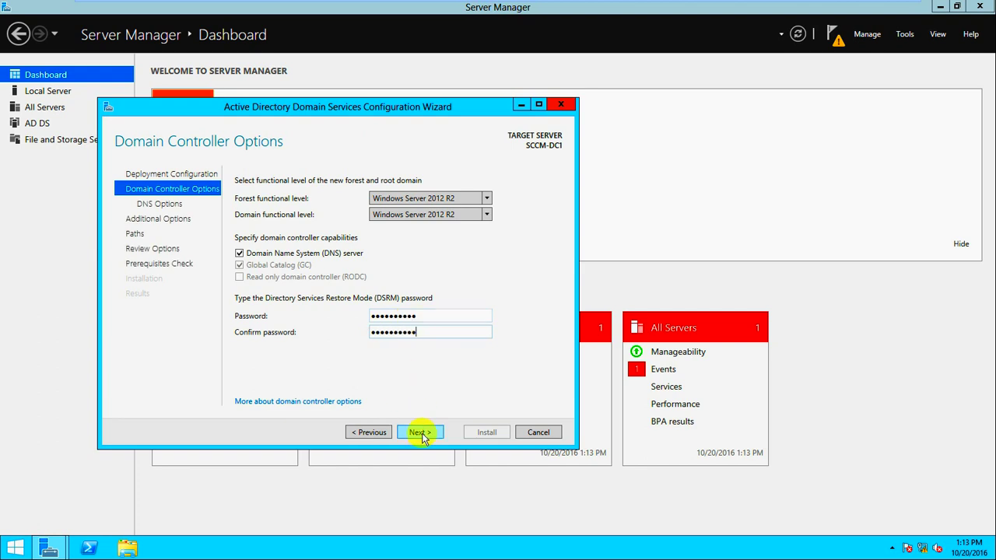
pyautogui.click(421, 434)
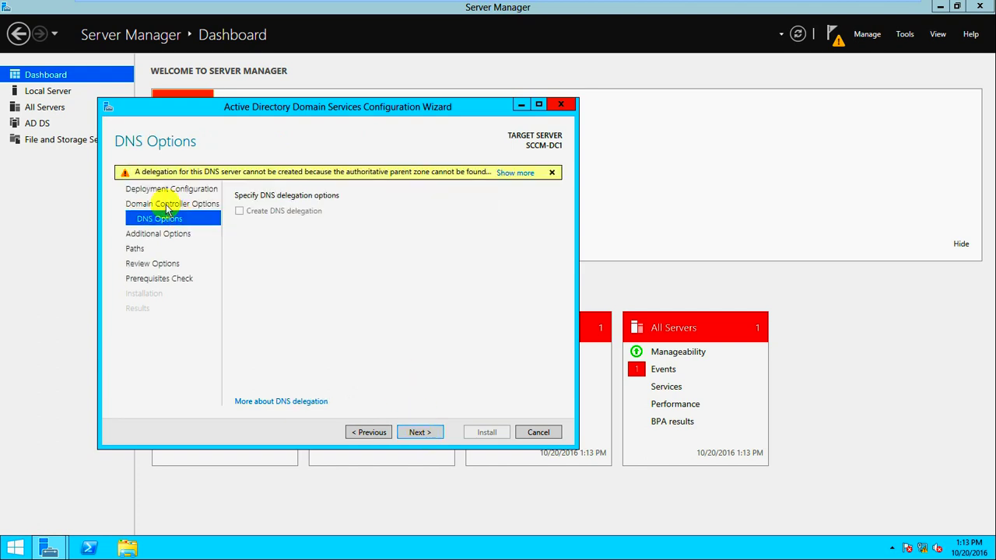
pyautogui.click(509, 172)
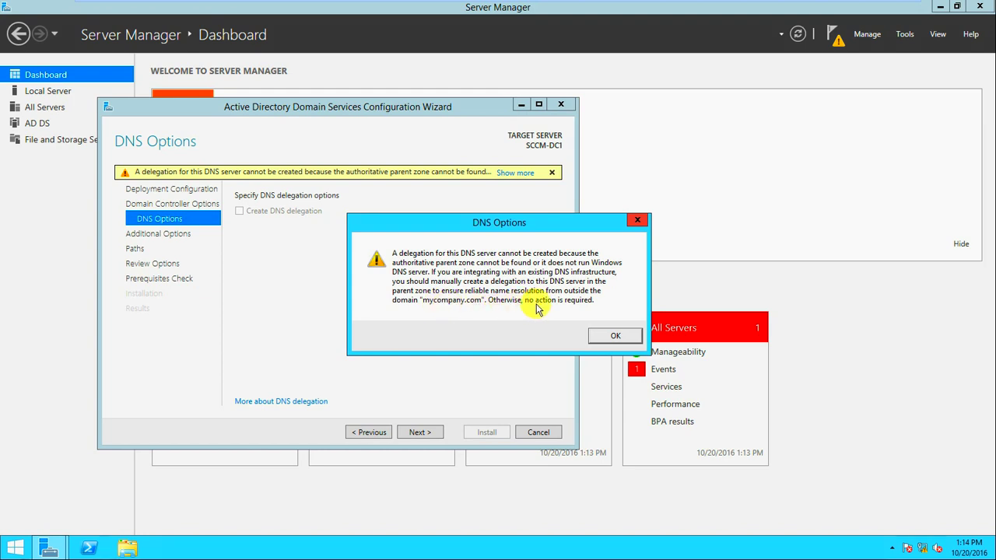
pyautogui.click(617, 335)
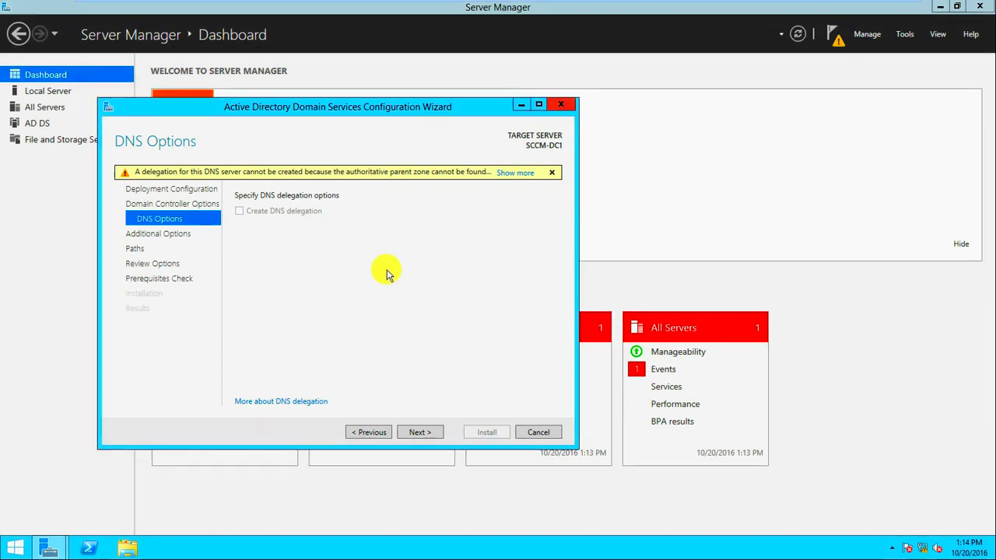
# Continue to Additional Options, then check Ethernet0's current IP details in Network and Sharing Center
pyautogui.click(432, 434)
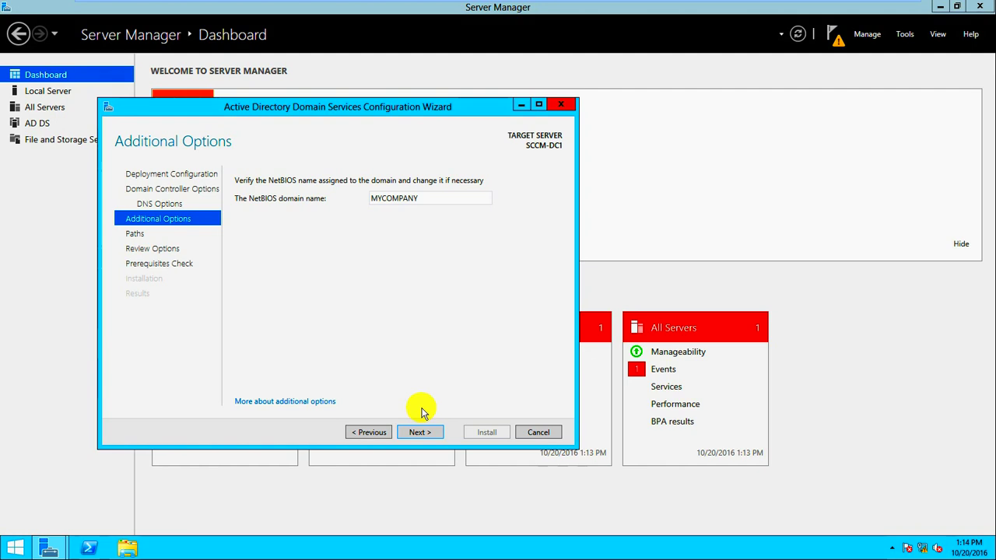
pyautogui.rightClick(926, 537)
pyautogui.click(926, 542)
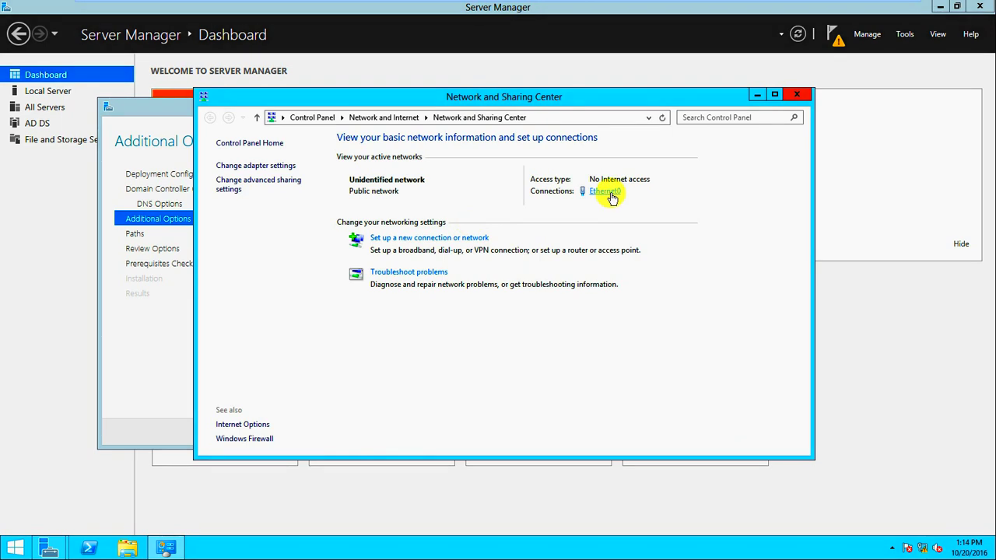
pyautogui.click(610, 193)
pyautogui.click(441, 272)
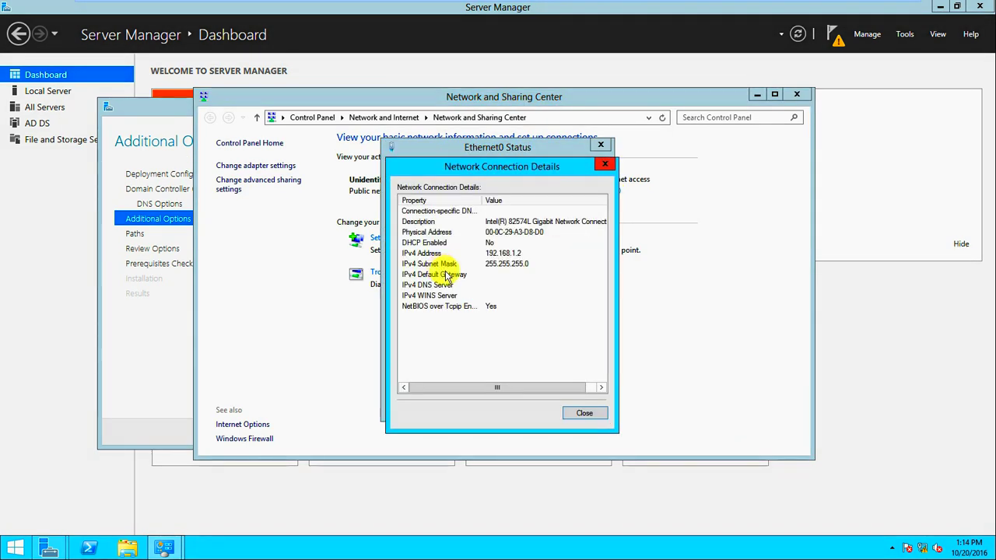
pyautogui.click(606, 167)
# Set Ethernet0's IPv4 preferred DNS server to 192.168.1.2, close the network windows, and advance to Paths
pyautogui.click(430, 377)
pyautogui.click(514, 333)
pyautogui.click(576, 350)
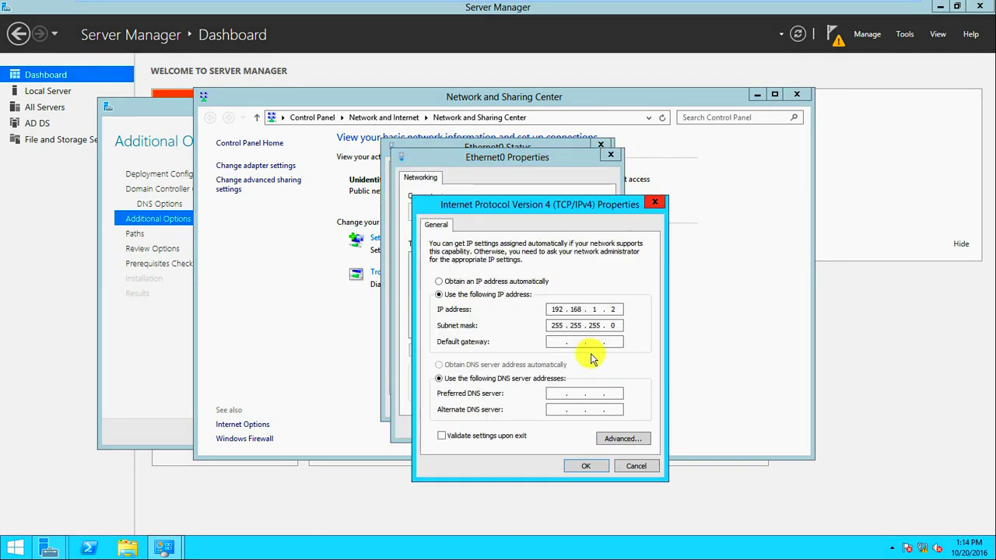
pyautogui.click(562, 394)
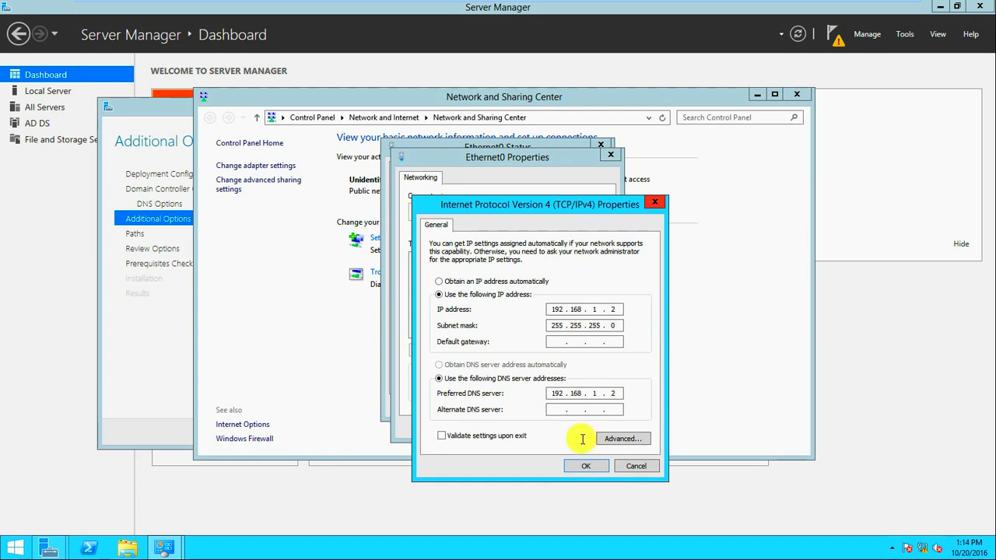
pyautogui.click(586, 465)
pyautogui.click(549, 427)
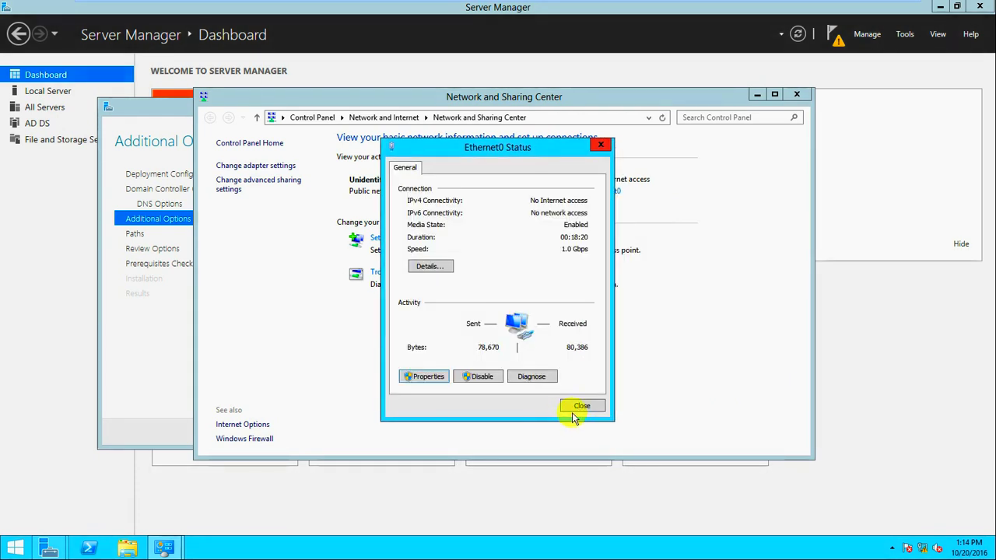
pyautogui.click(578, 408)
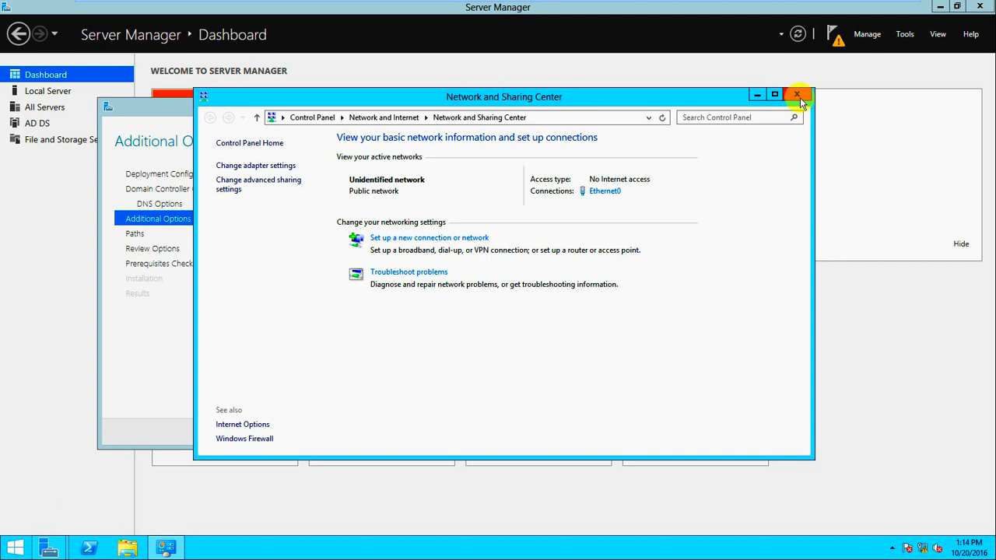
pyautogui.click(798, 94)
pyautogui.click(420, 433)
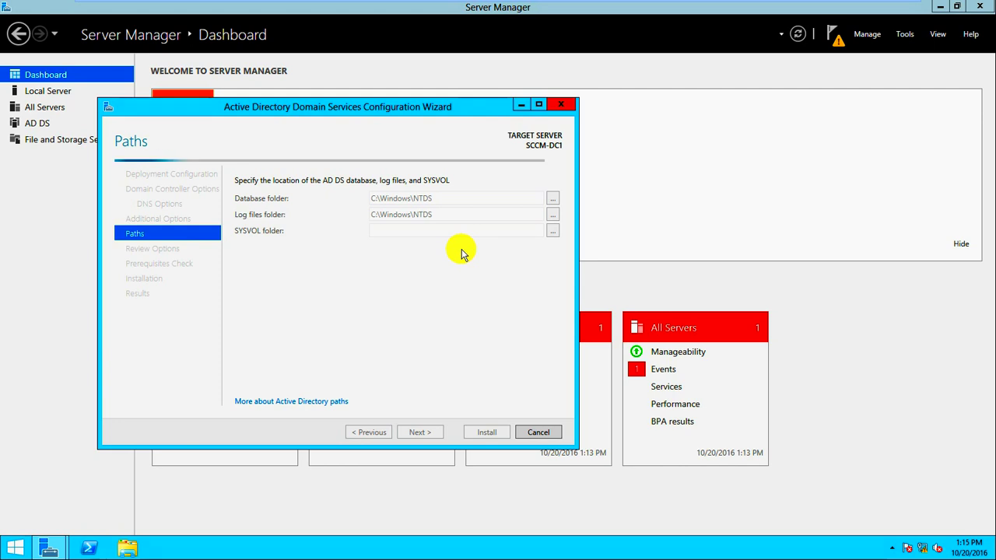
# Accept the default C:\Windows\NTDS paths, pass review and prerequisites check, and start the installation
pyautogui.click(422, 430)
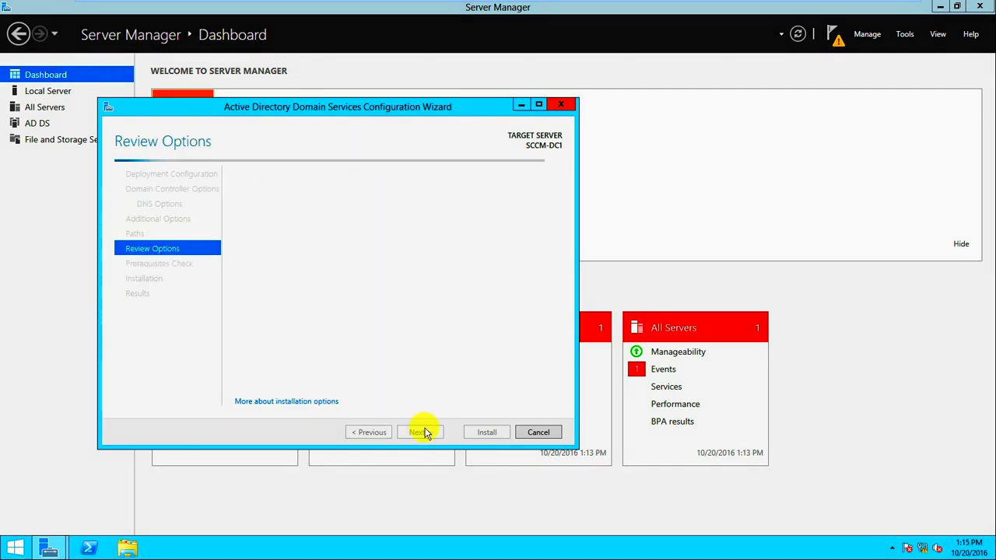
pyautogui.click(422, 432)
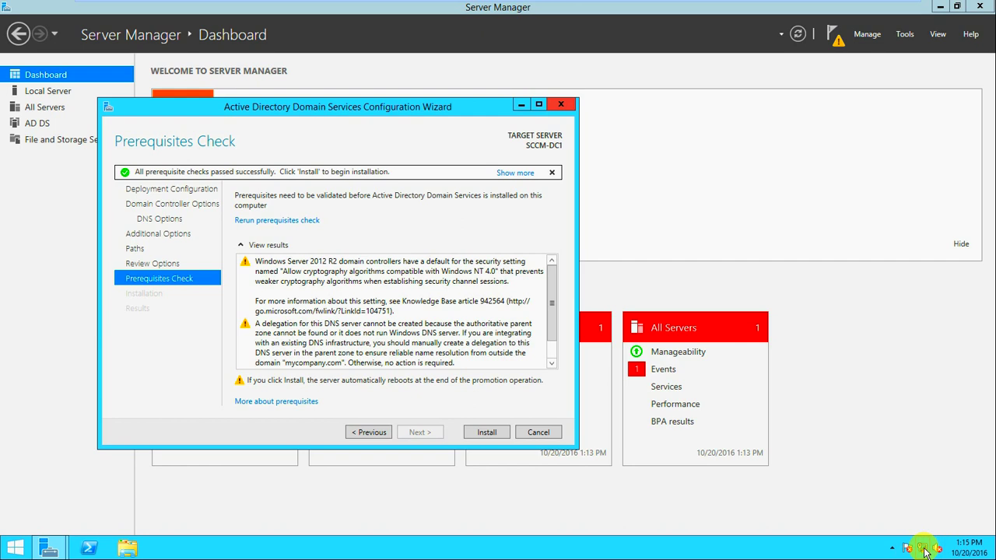
pyautogui.moveTo(927, 551)
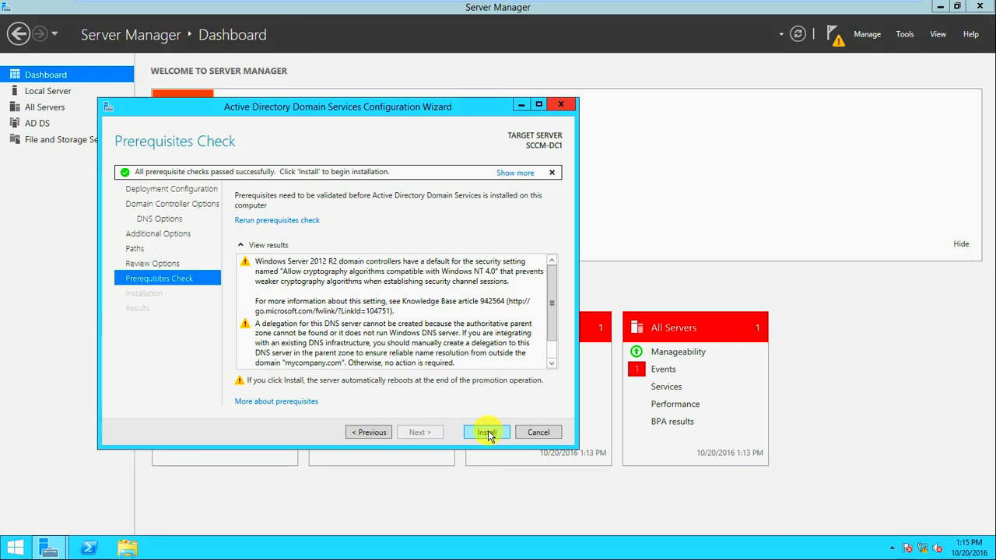
pyautogui.click(488, 433)
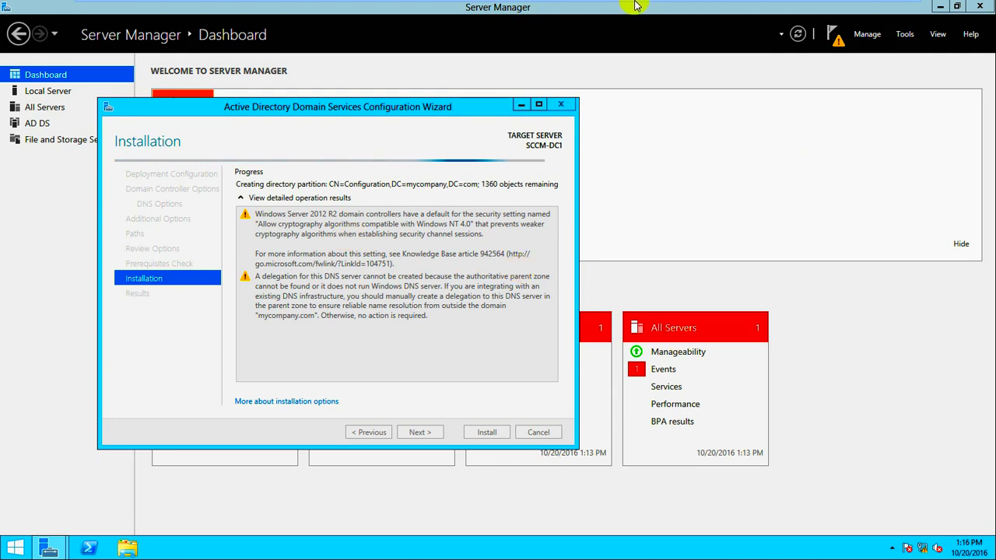
# Wait for the AD DS installation to finish, moving the wizard window to the right
pyautogui.moveTo(636, 6)
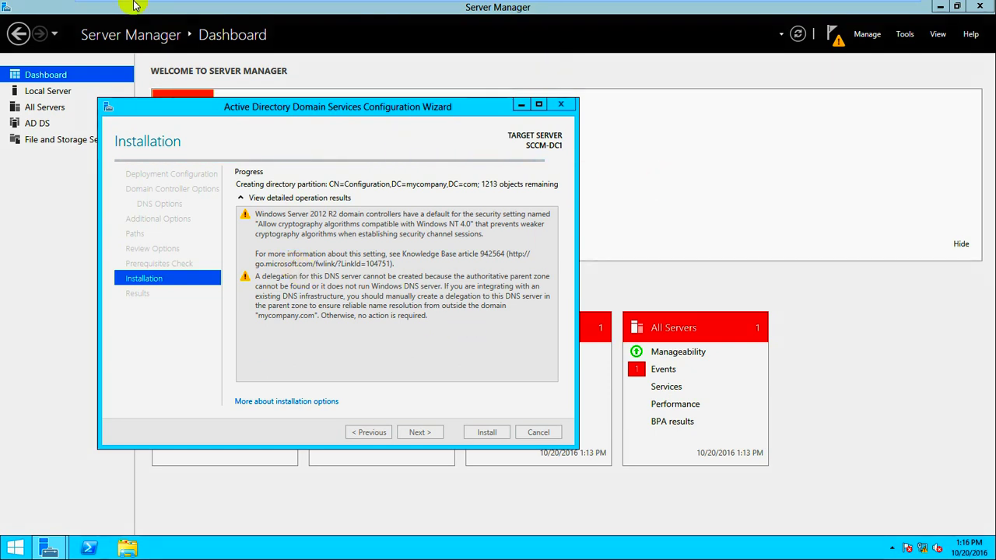
pyautogui.moveTo(223, 7)
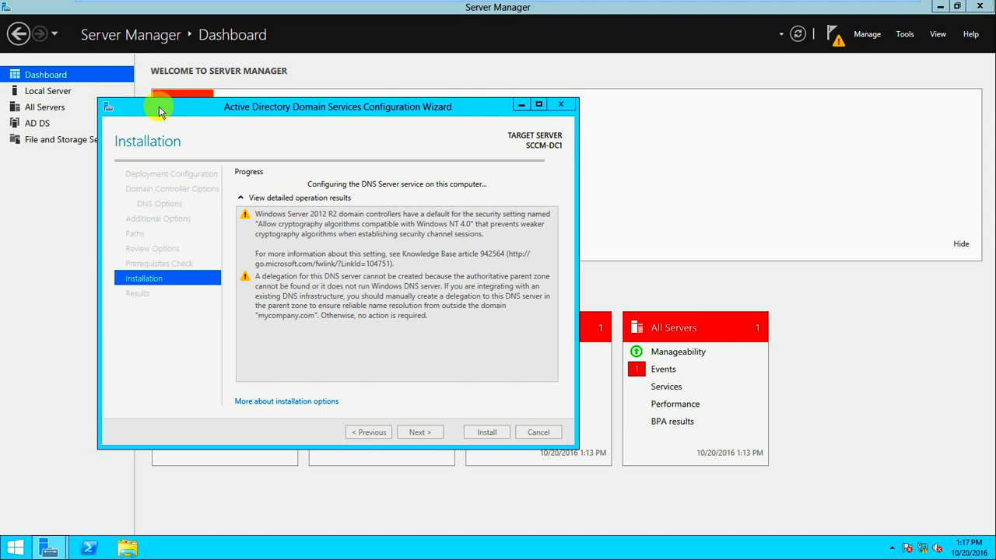
pyautogui.moveTo(290, 109); pyautogui.dragTo(604, 134)
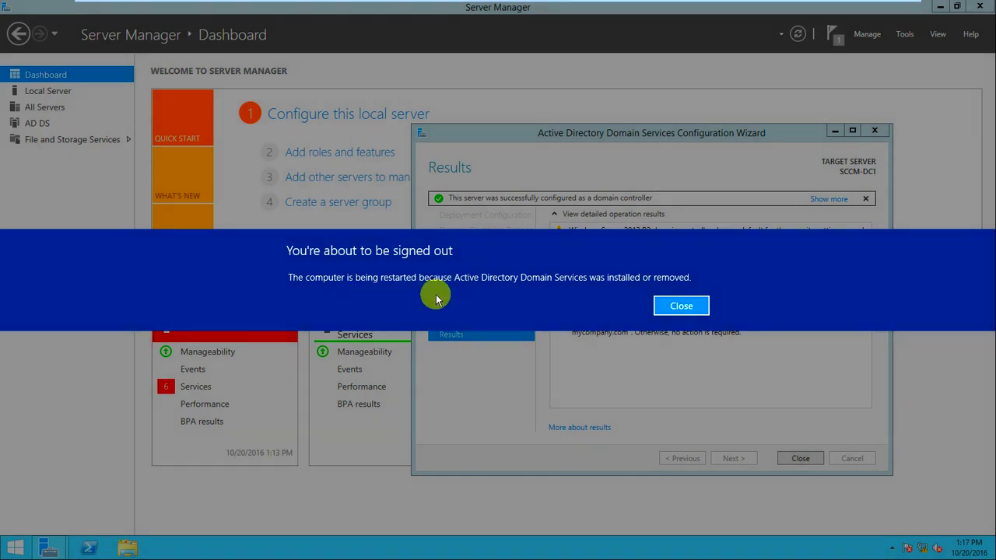
# Close the sign-out notice so SCCM-DC1 restarts, then minimize the VMware console
pyautogui.click(689, 309)
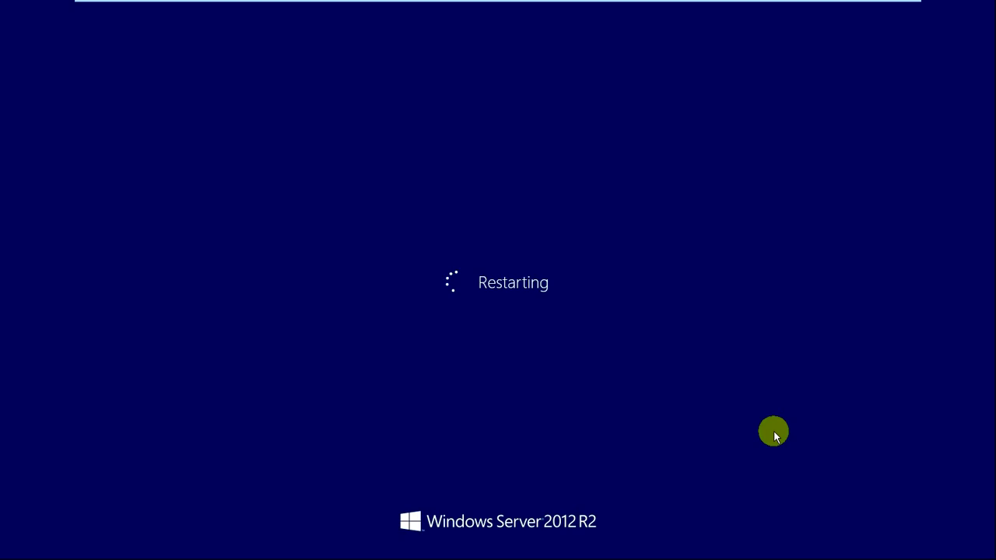
pyautogui.moveTo(317, 4)
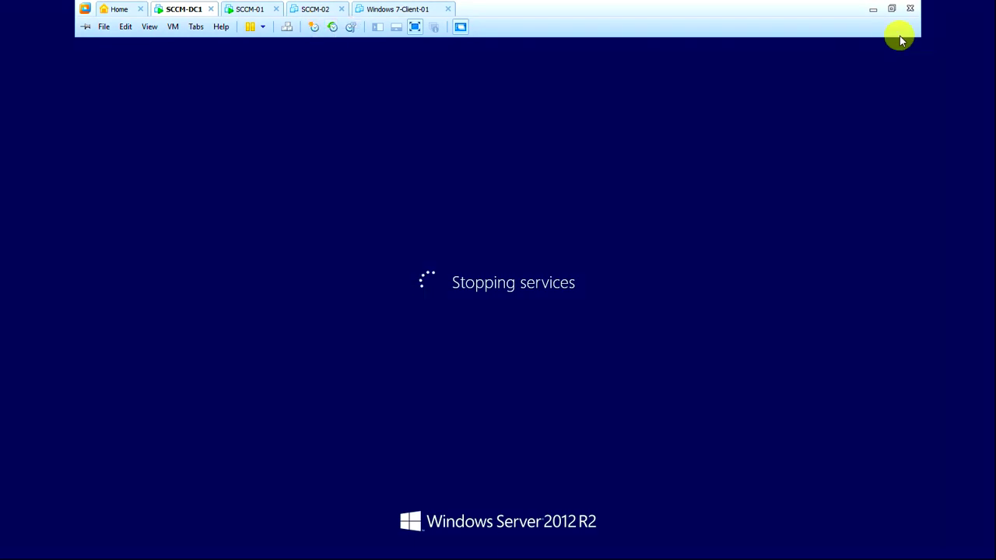
pyautogui.click(870, 10)
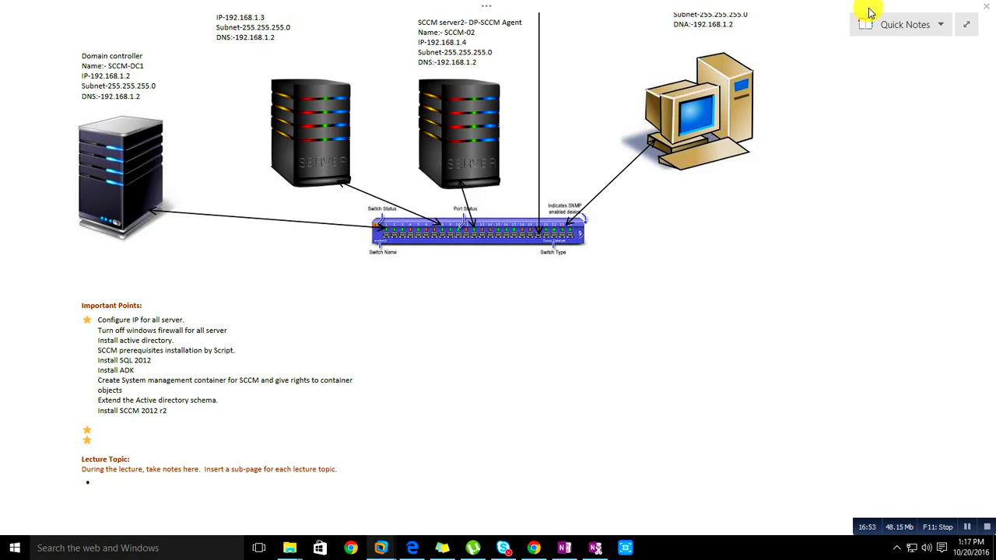